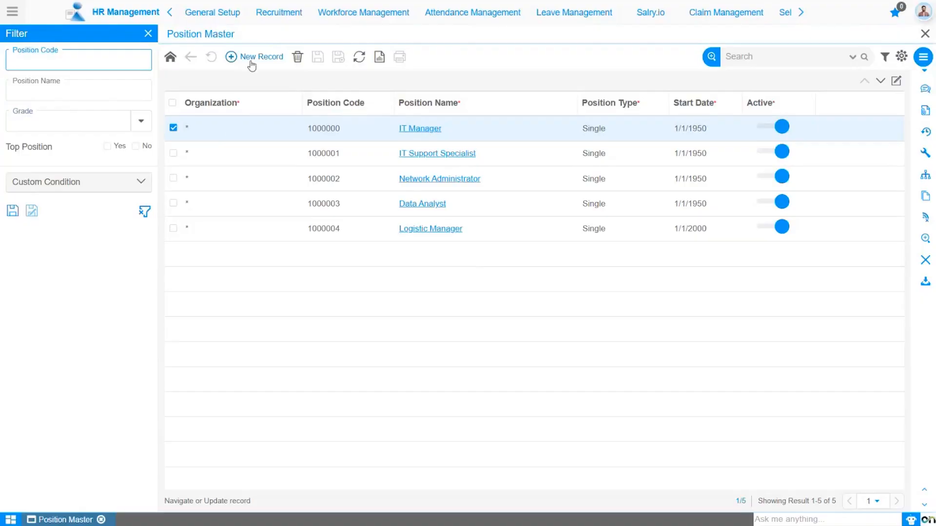
Step: Start a new position record and choose the "*" organization
click(257, 57)
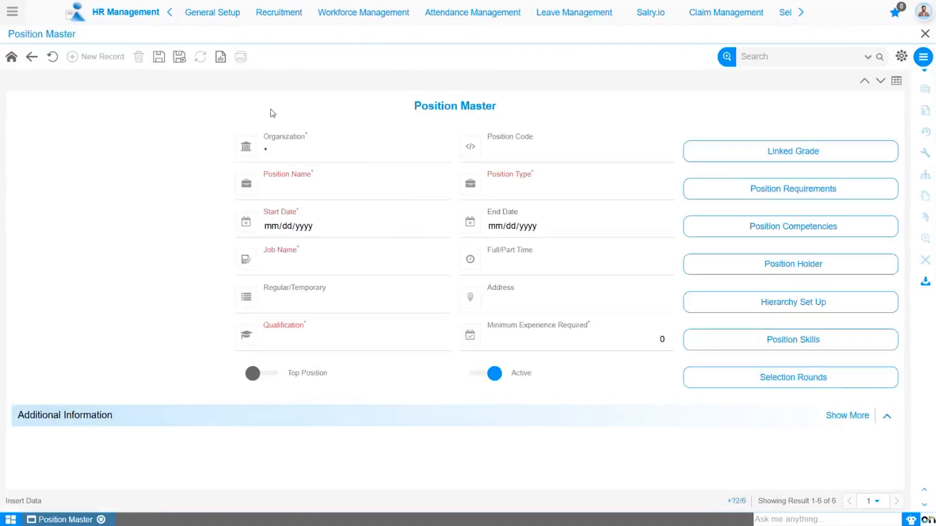
click(284, 145)
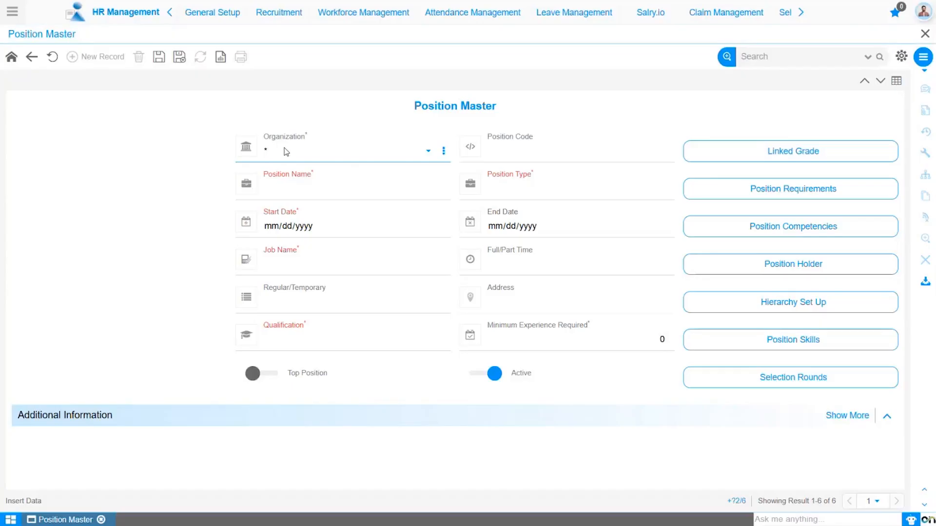
click(286, 152)
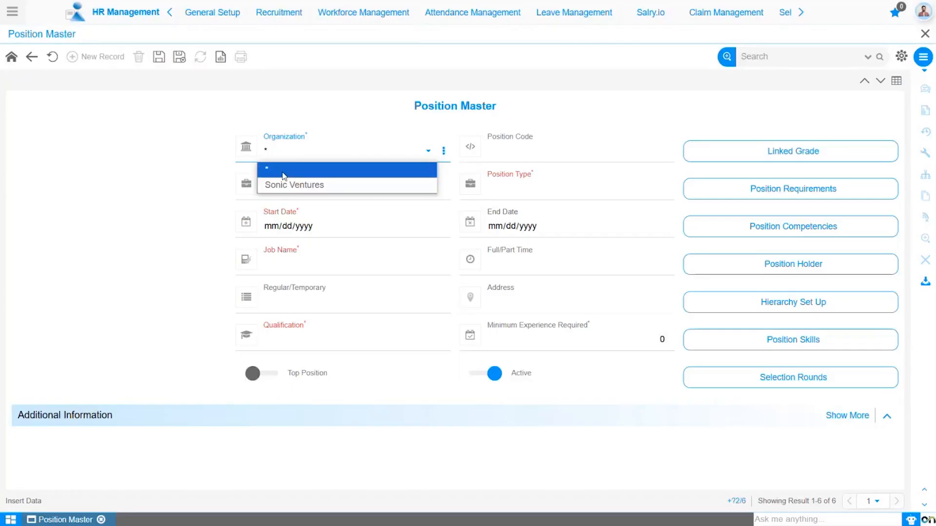
click(284, 171)
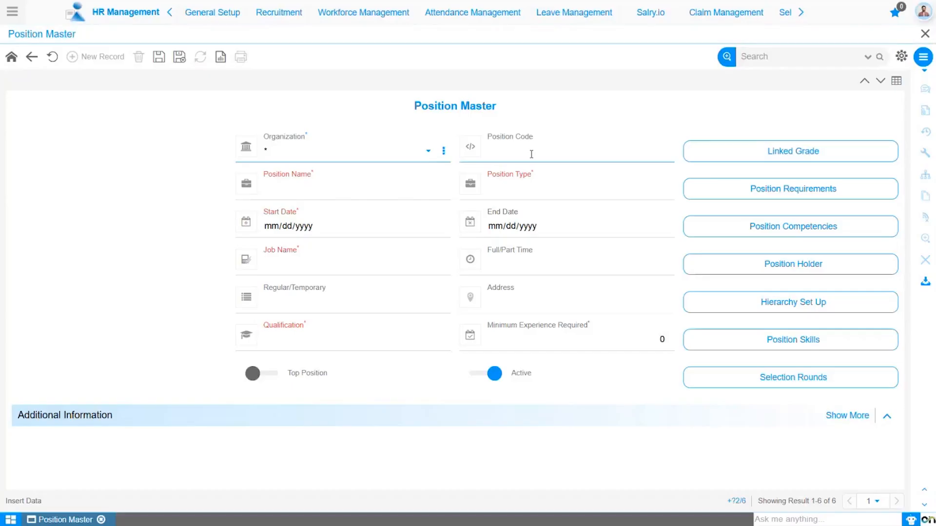
Step: Name the position Software Developer and set its position type to Shared
click(284, 190)
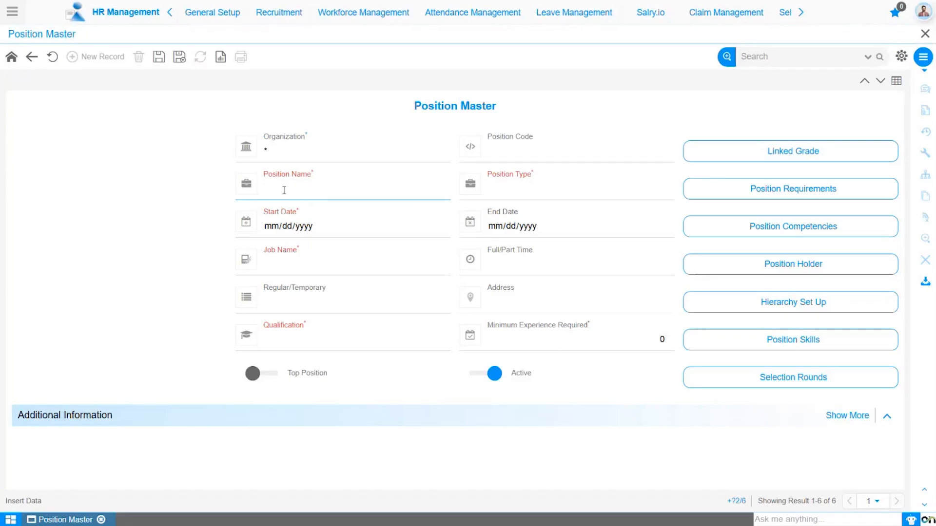
text(Software Developer)
click(506, 191)
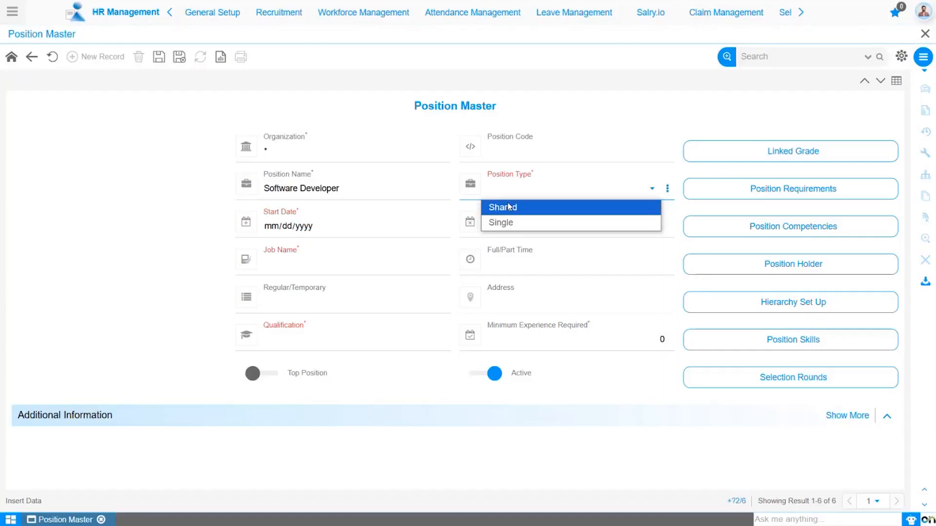
click(507, 215)
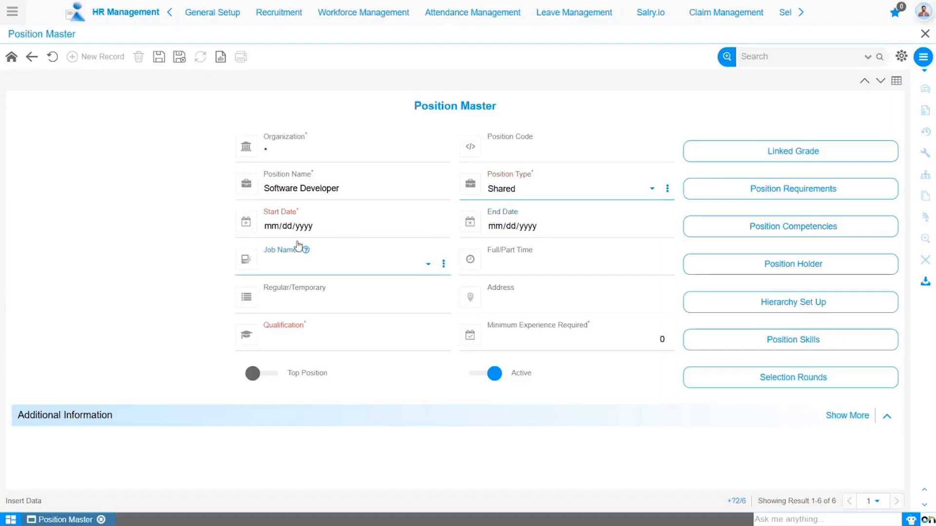
Step: Set the start date to 01/01/1950 and the job name to Software Developer
click(274, 225)
text(01/01/1950)
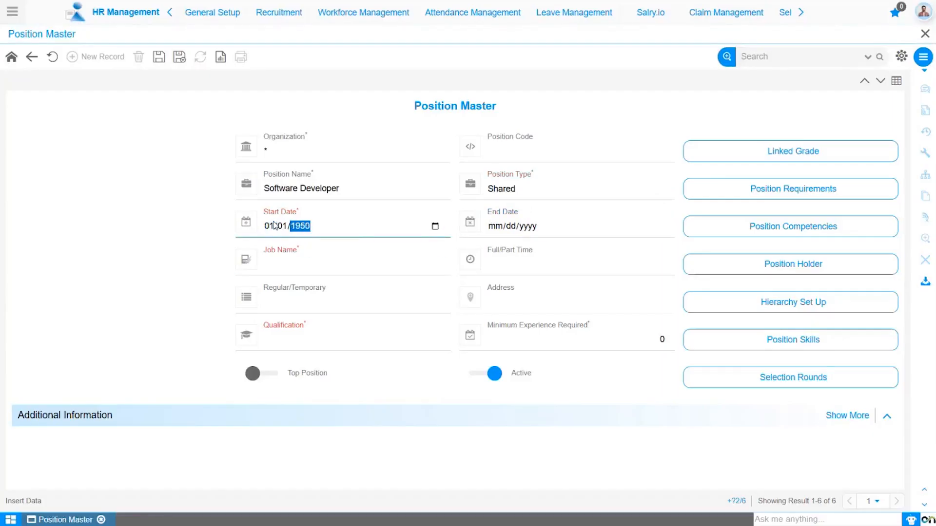
key(Tab)
click(291, 266)
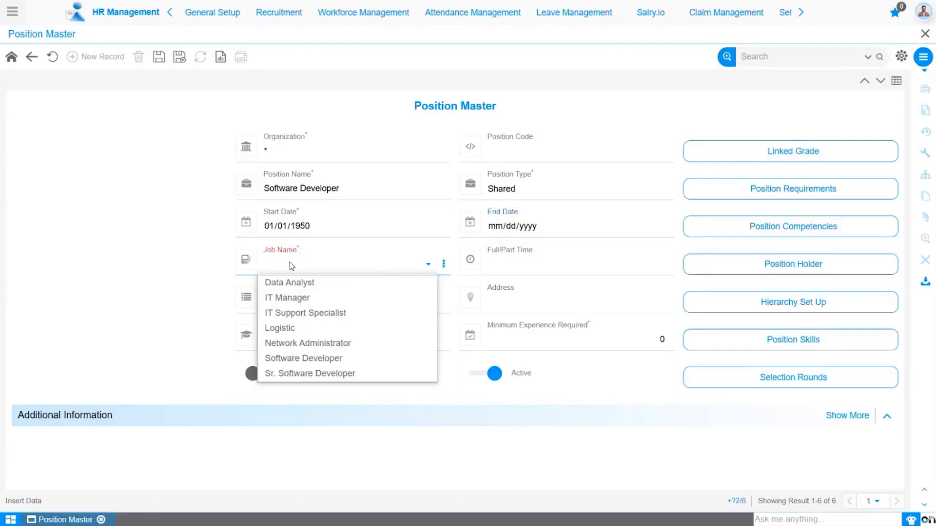
click(304, 360)
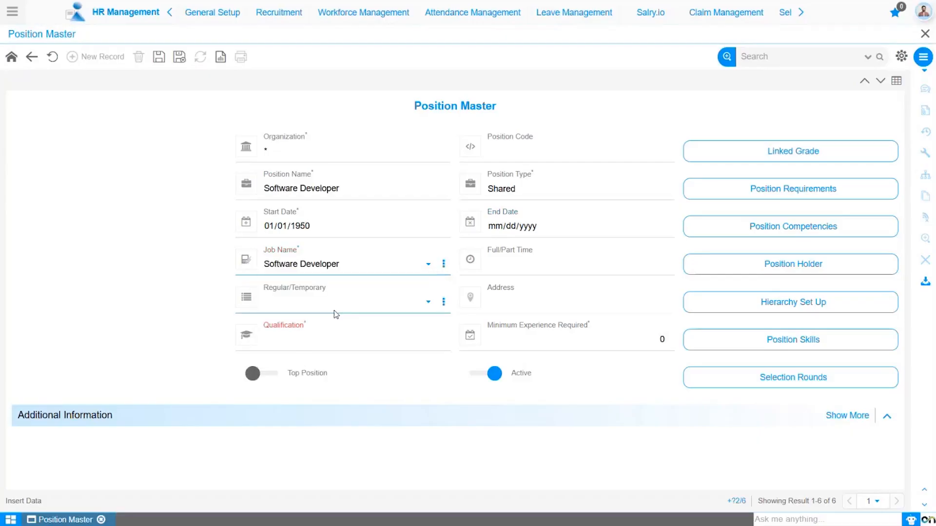
Step: Set the position to Full Time and Regular
click(503, 269)
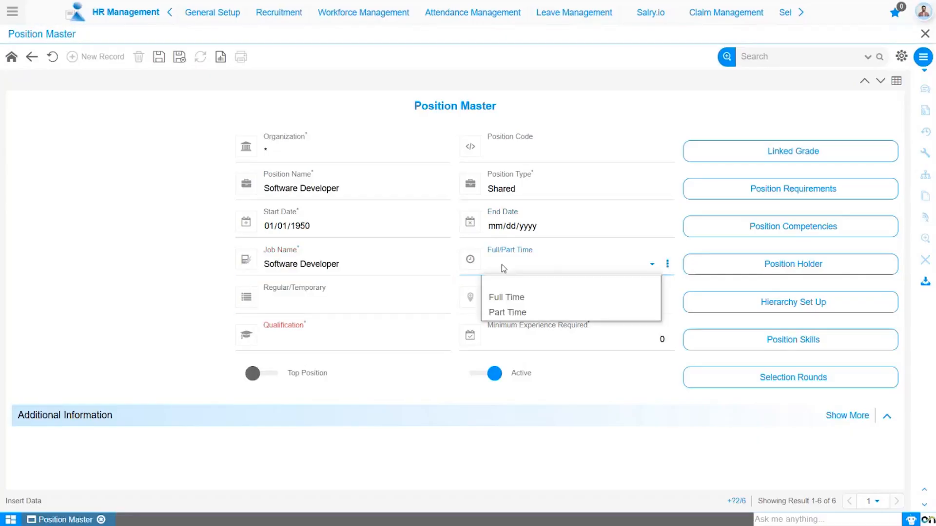
click(511, 297)
click(330, 302)
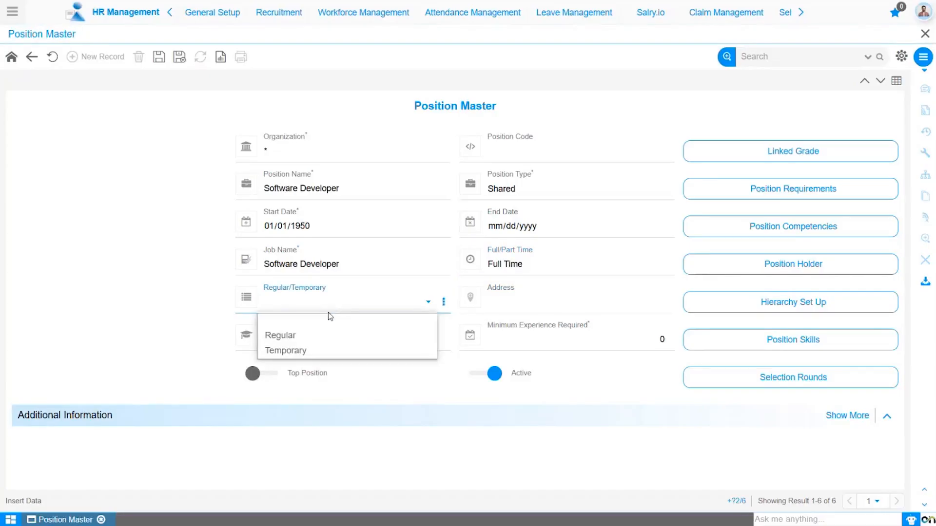
click(332, 335)
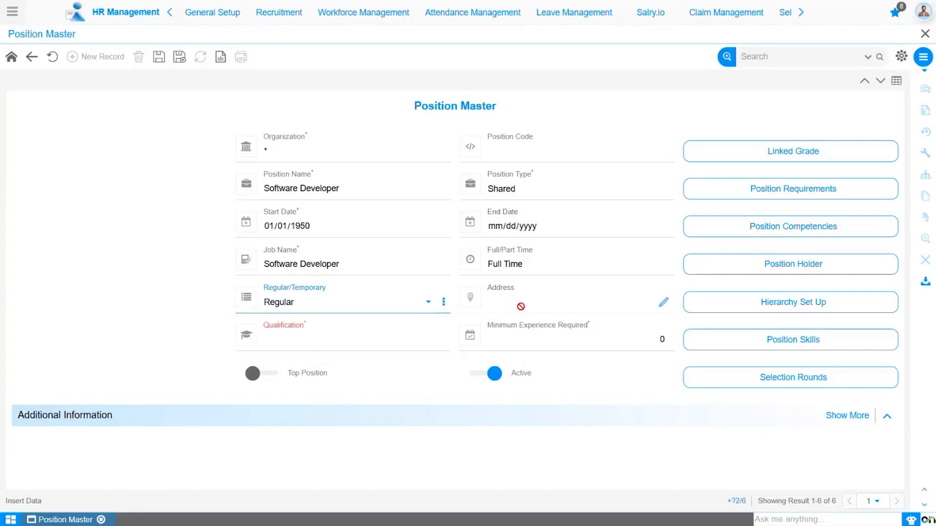
Step: Try to set the organization to Sonic Ventures
click(299, 152)
click(299, 185)
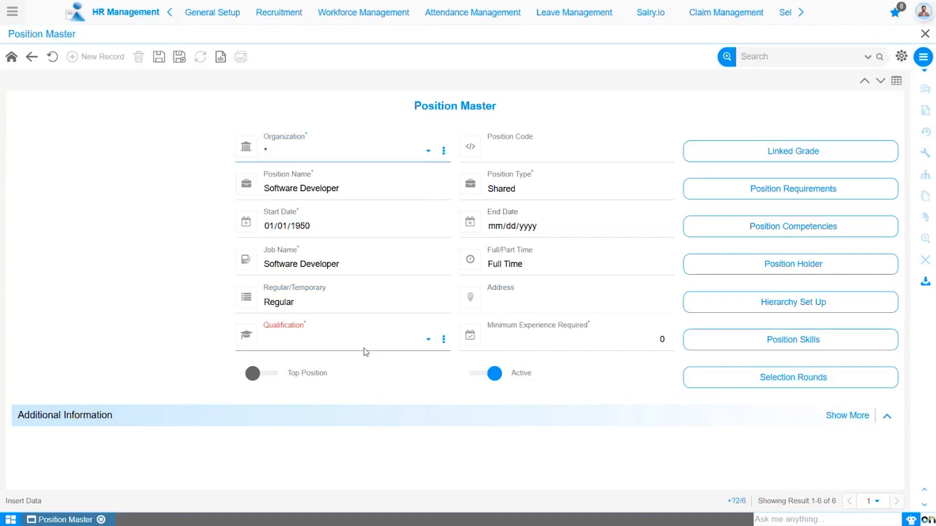
Step: Set the qualification to Master of Business Administration (MBA) and the minimum experience required to 2
click(361, 343)
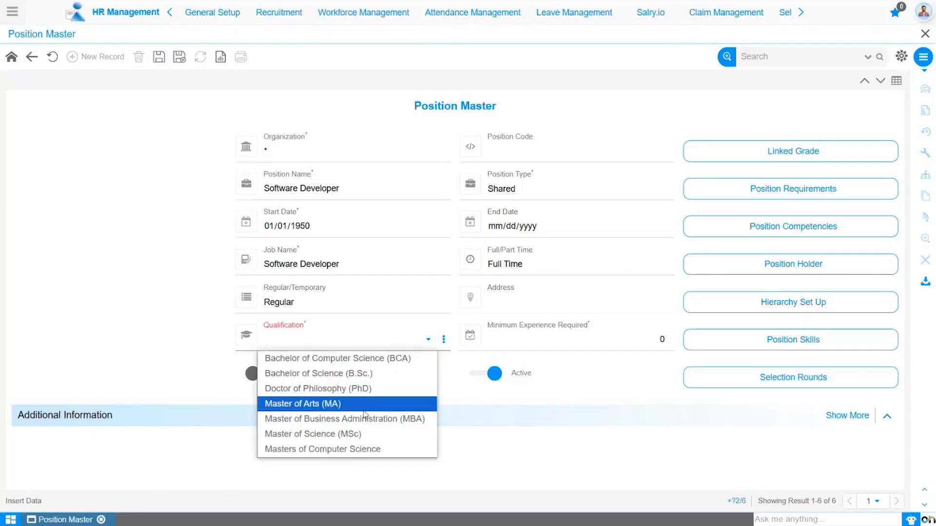
click(364, 418)
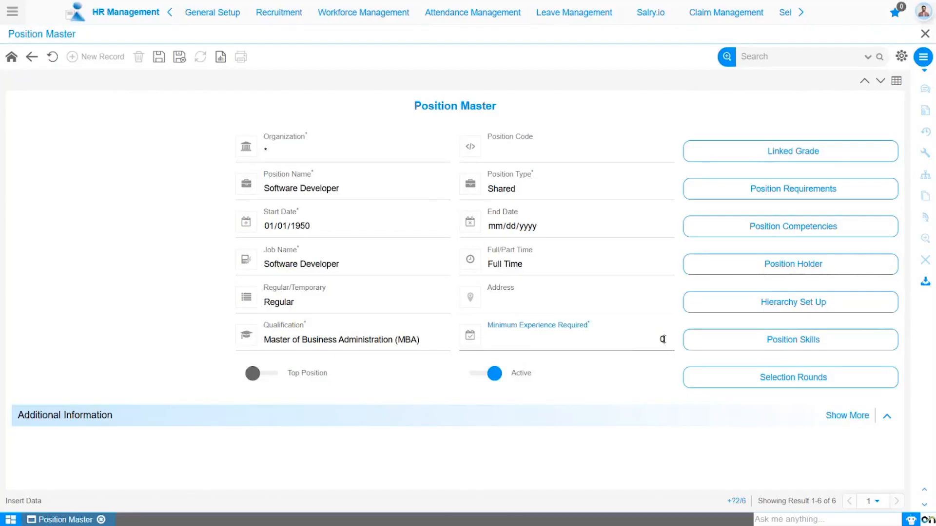
key(BackSpace)
text(2)
Step: In the additional information, set the head count to 5 and the minimum service required to 1 year
click(296, 418)
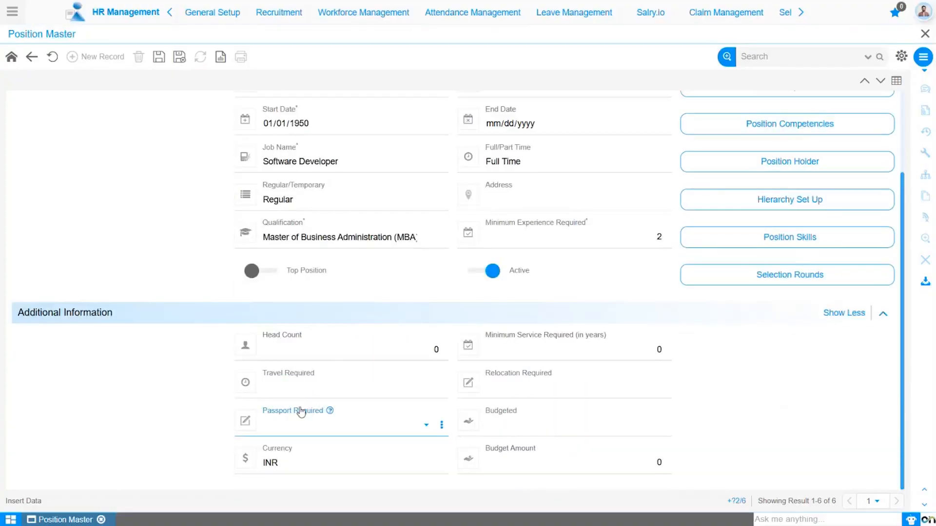
click(439, 349)
text(5)
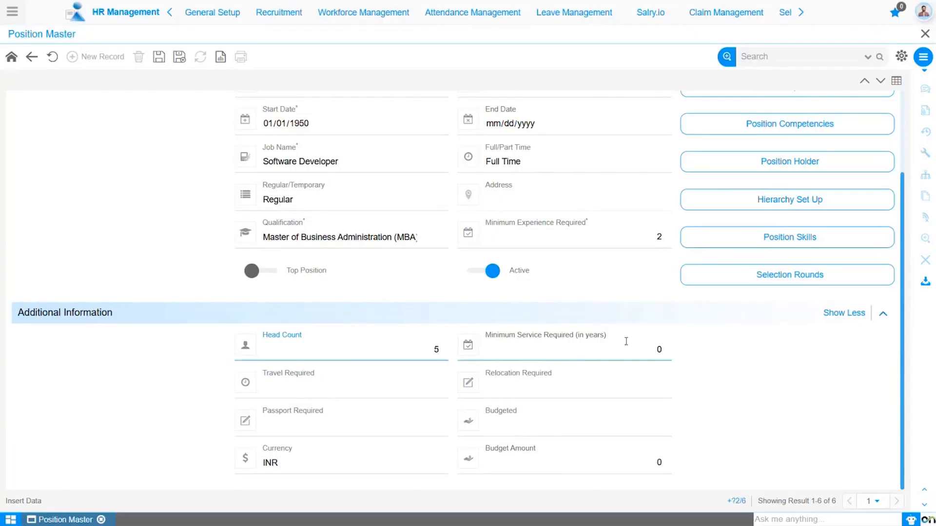
click(663, 349)
key(BackSpace)
text(1)
Step: Set travel, relocation and passport required to Yes and mark the position as budgeted
click(384, 388)
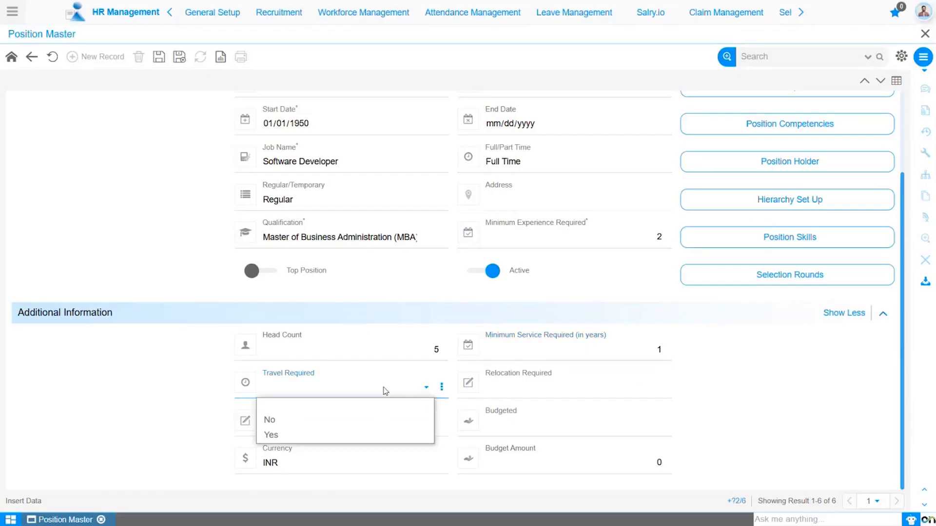
click(373, 435)
click(556, 390)
click(532, 434)
click(364, 432)
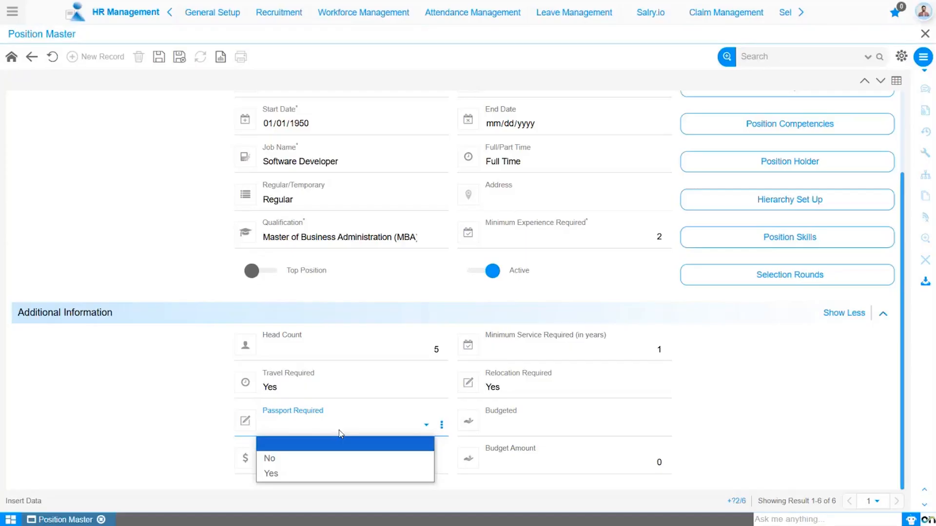
click(335, 475)
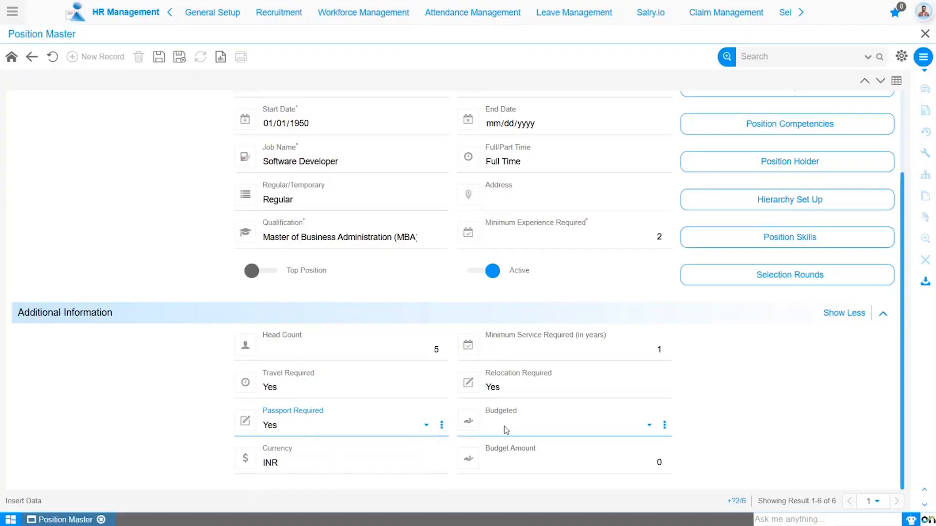
click(503, 426)
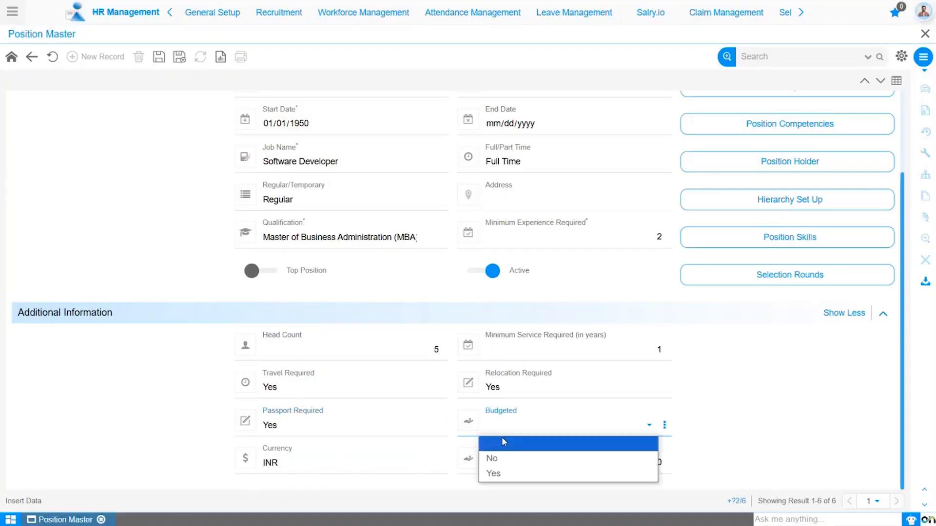
click(499, 475)
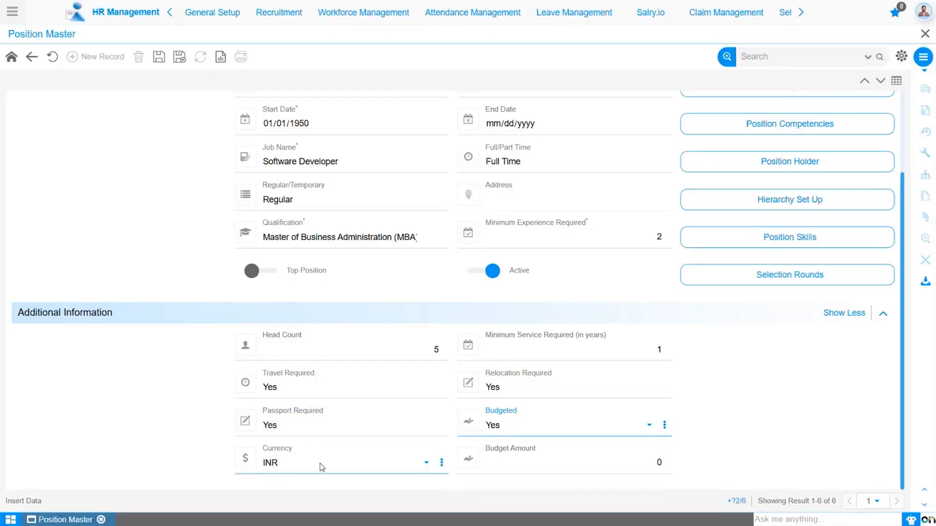
Step: Set the budget amount to 20000 and save the position record
click(615, 467)
text(20000)
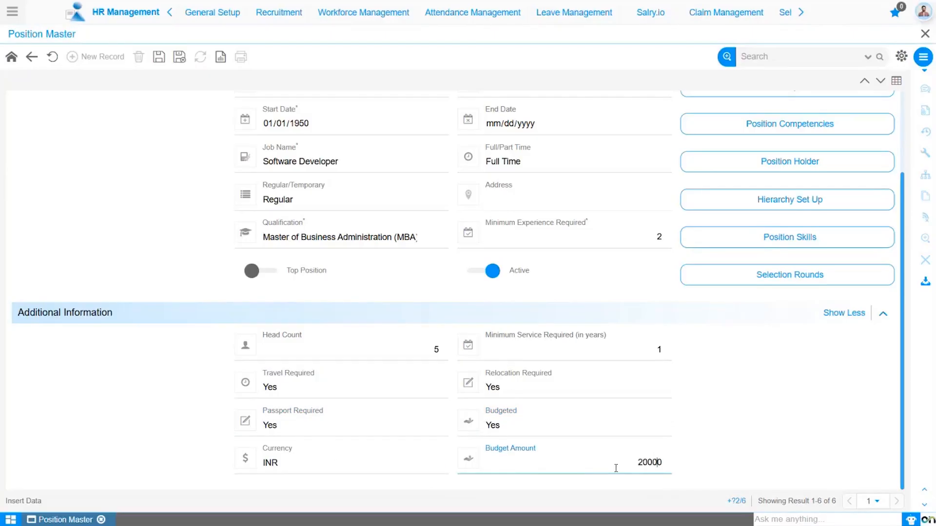
click(612, 411)
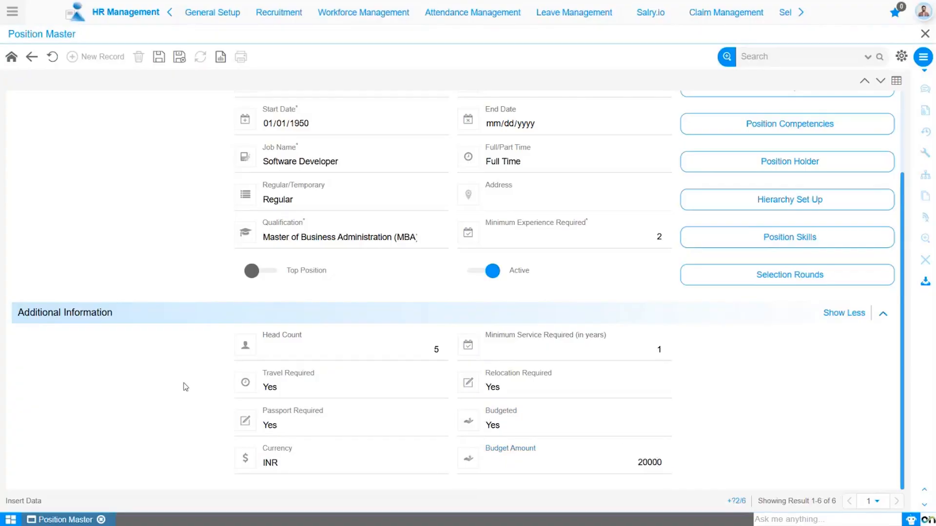
click(159, 57)
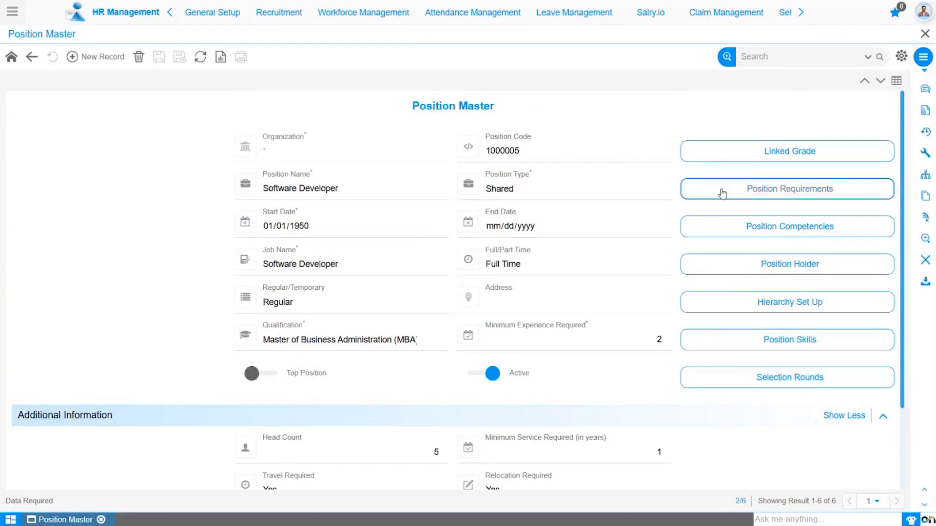
Step: Open the linked grades and save a GC003_Mid Level grade starting 01/01/1950
click(739, 157)
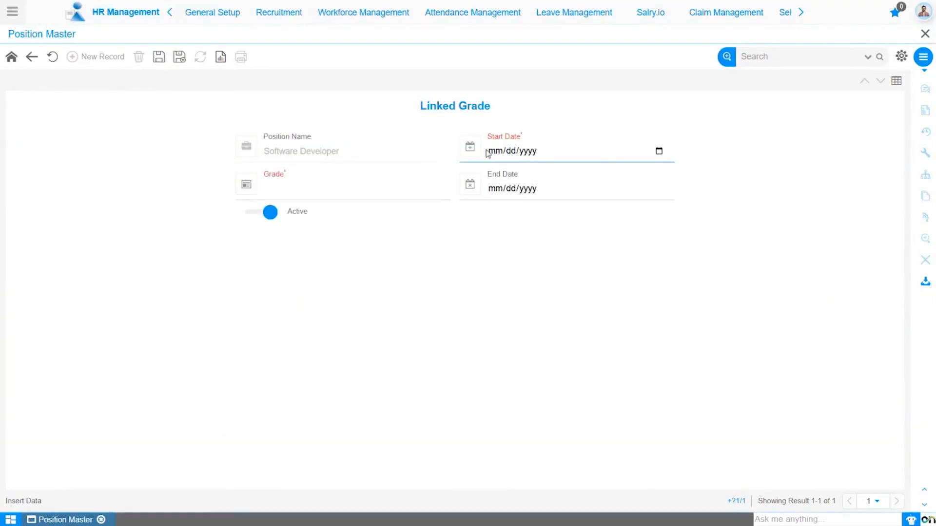
click(488, 154)
text(01011950)
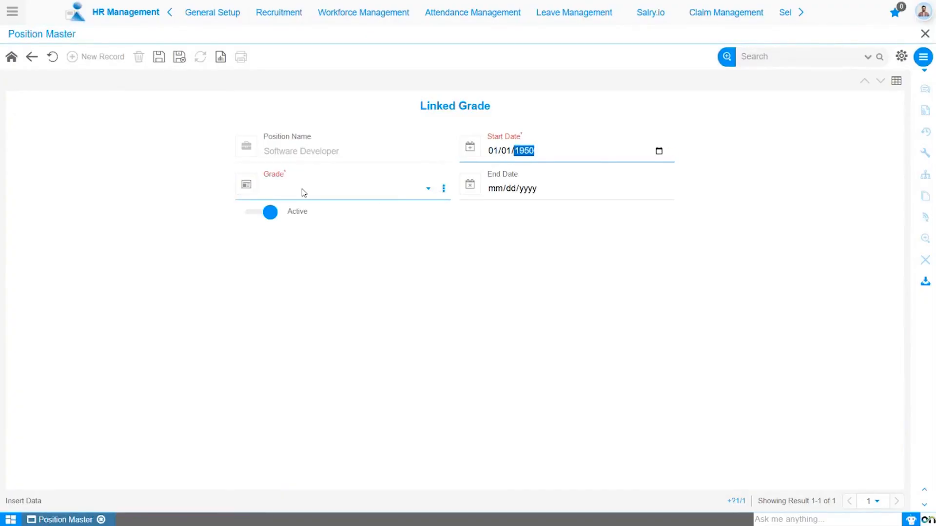
click(302, 192)
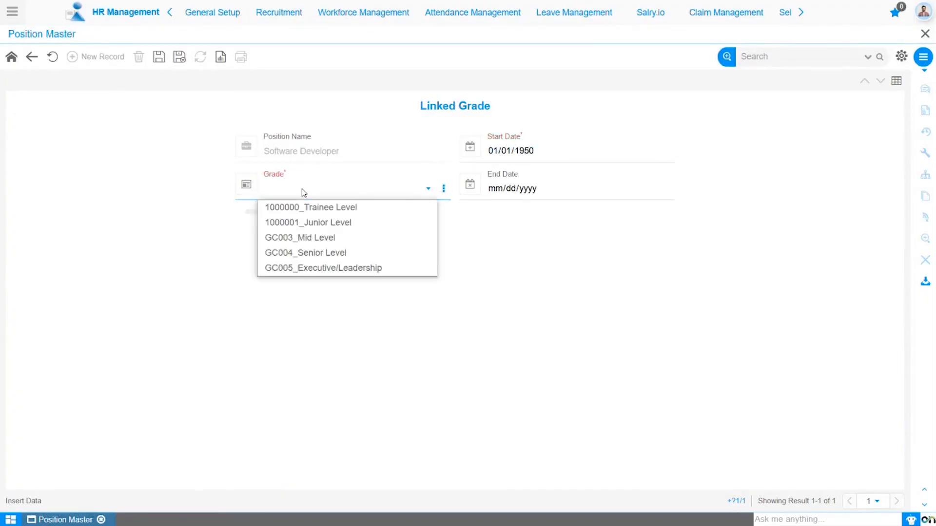
click(317, 237)
click(159, 59)
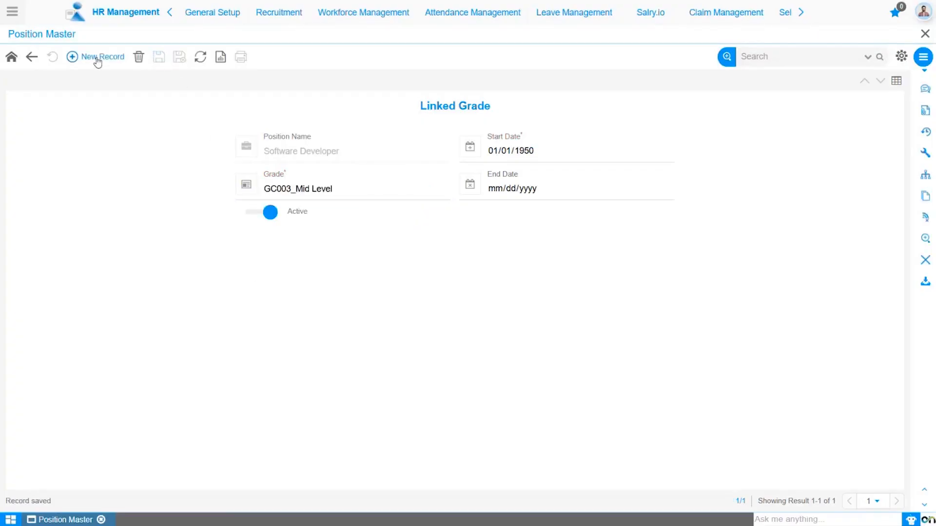
Step: Add and save a second linked grade, GC004_Senior Level, starting 01/01/1950
click(98, 59)
text(01011950)
click(337, 194)
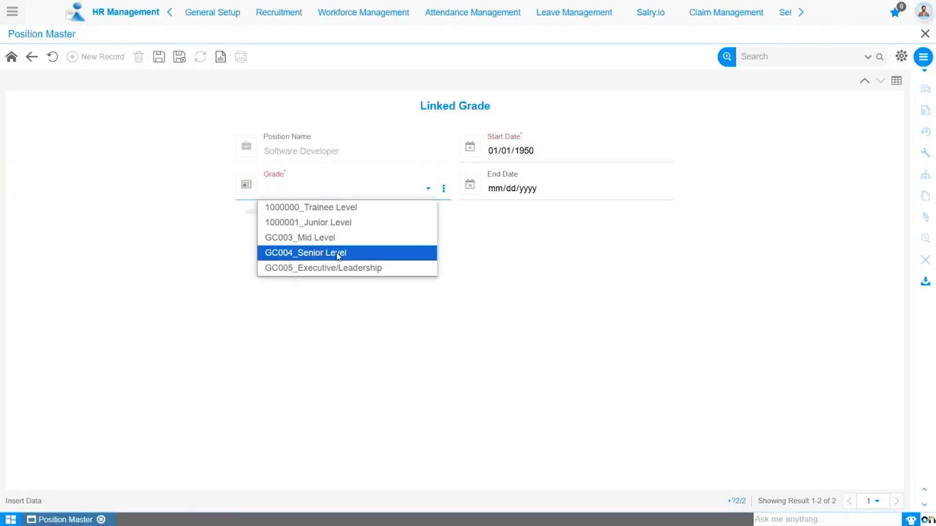
click(339, 253)
click(159, 58)
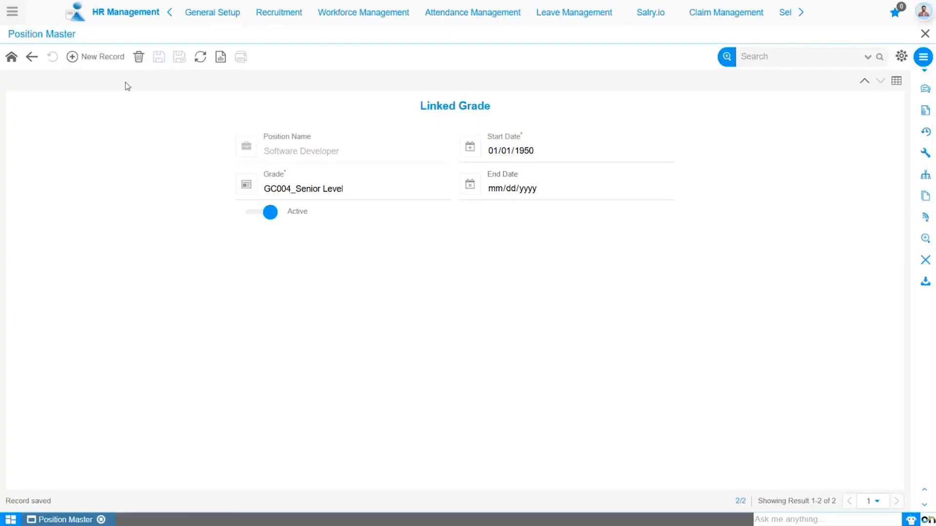
Step: Return to the Software Developer position and open its position requirements
click(32, 58)
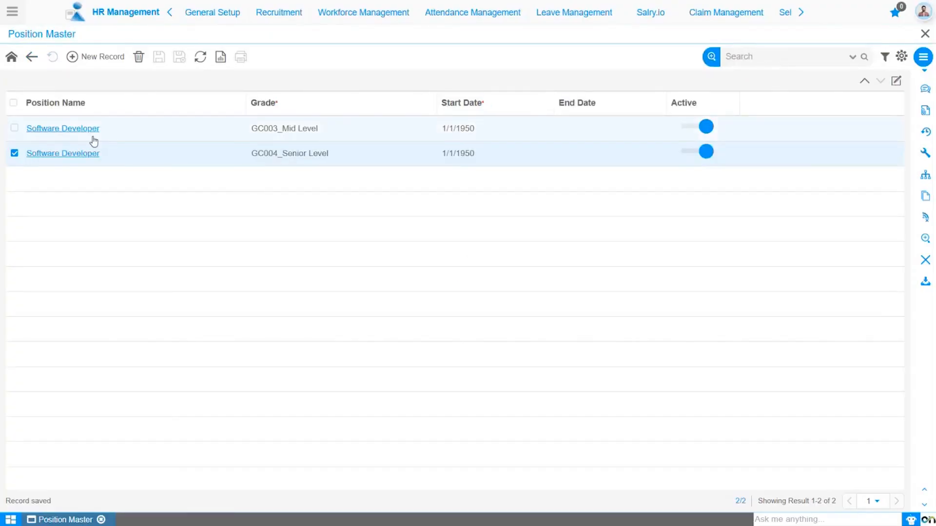
click(32, 57)
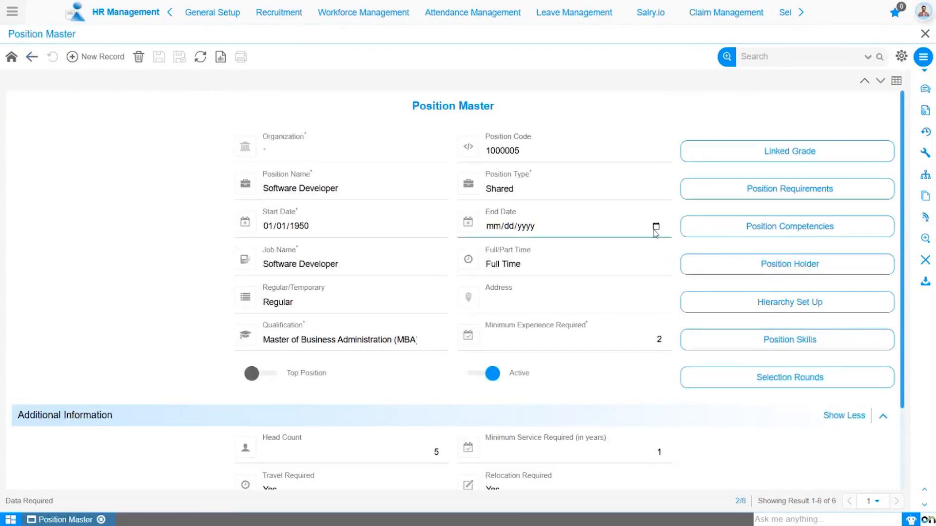
click(749, 194)
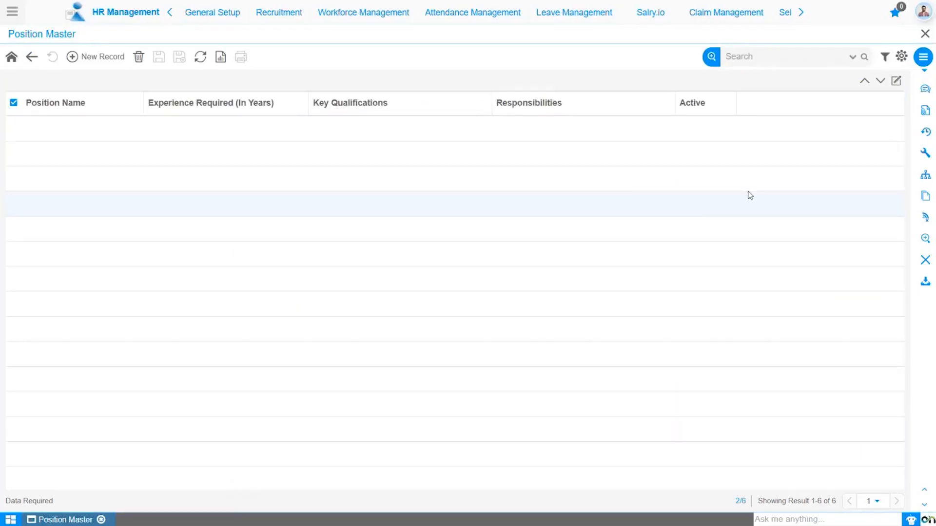
Step: Add a position requirement with 2 years of experience and responsibilities "To develop the software as per requirement and finding the issues to fix it."
double_click(726, 200)
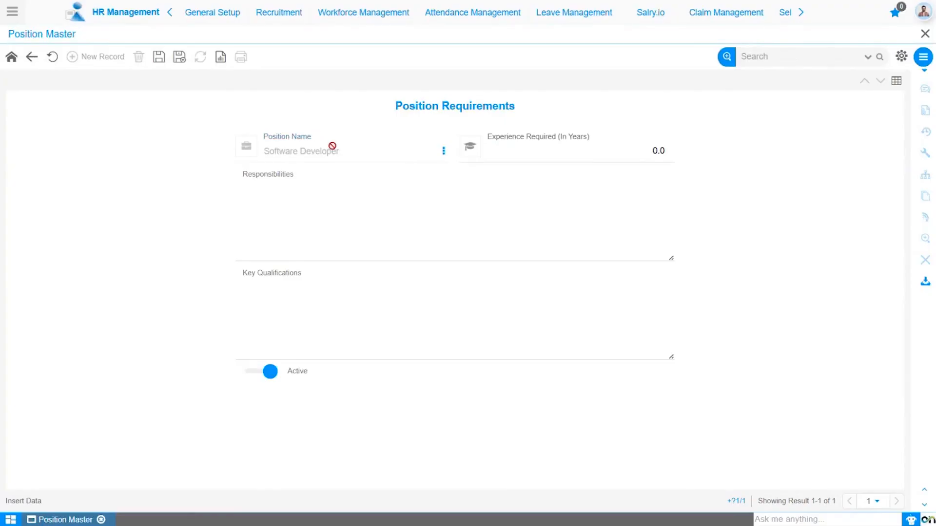
click(549, 160)
click(658, 151)
key(BackSpace)
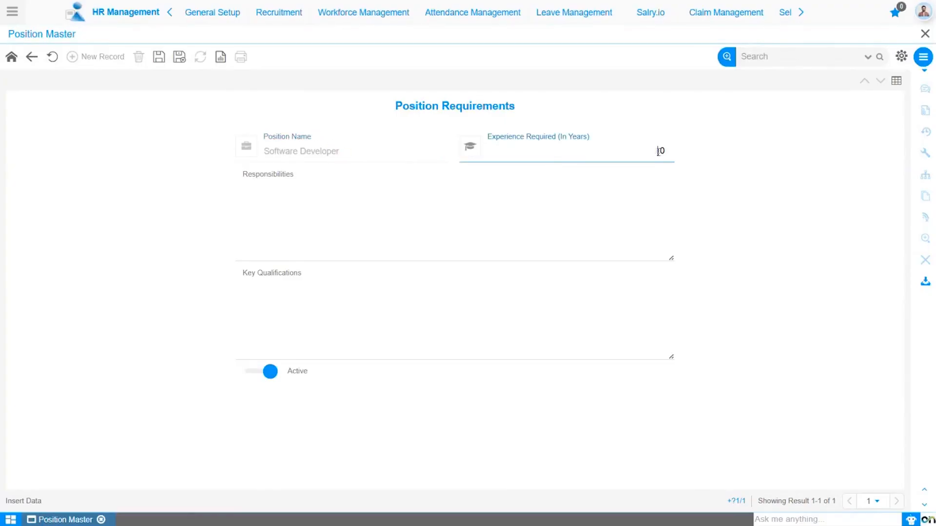
text(2.)
click(408, 219)
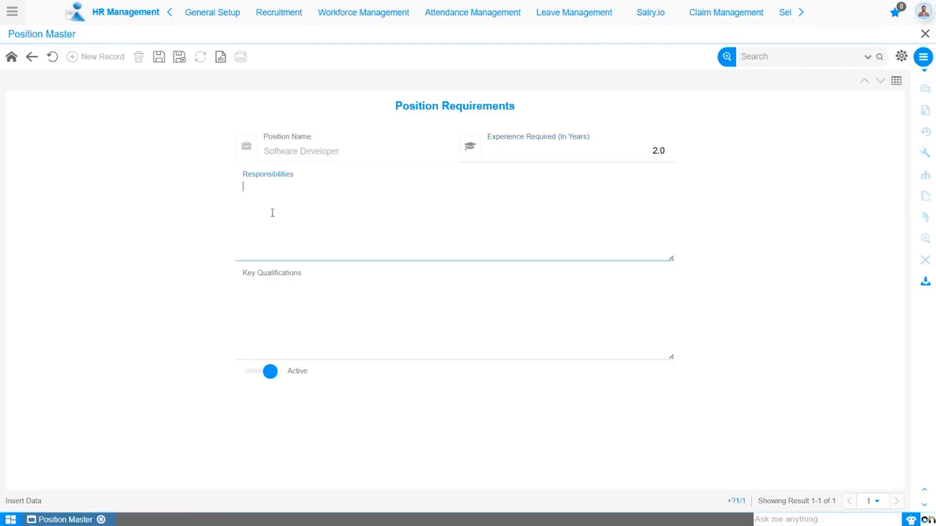
text(To develop the software as per requirement and finding the issues to fix it.)
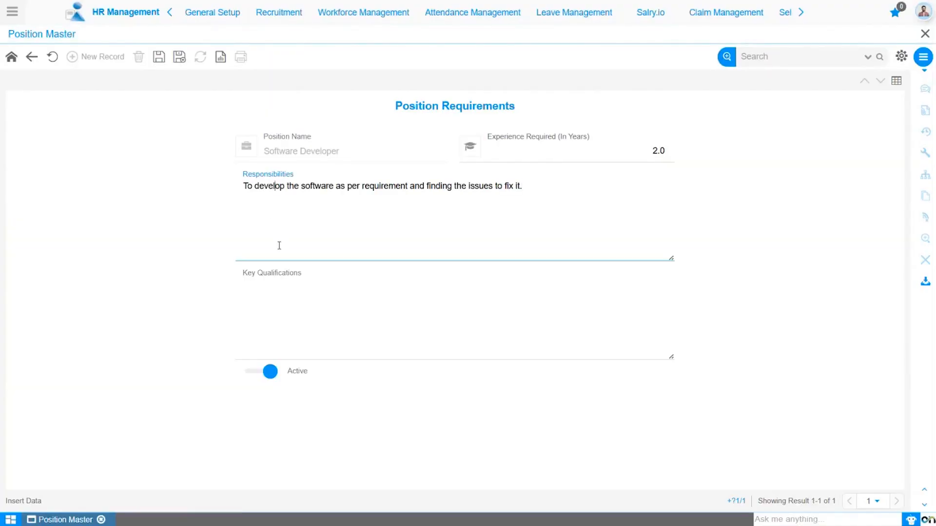
Step: Enter the key qualifications "MBA degree in IT sector." and save the requirement
click(269, 315)
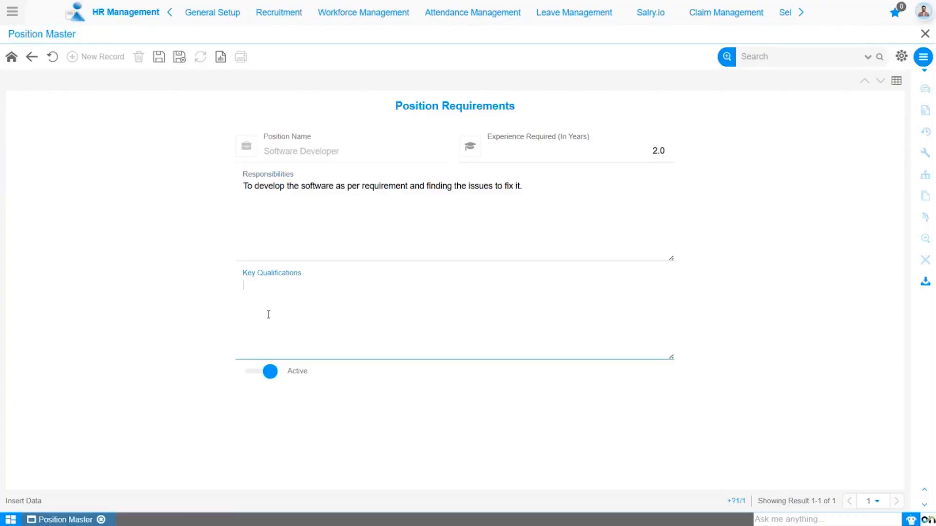
text(MBA degree in IT sector.)
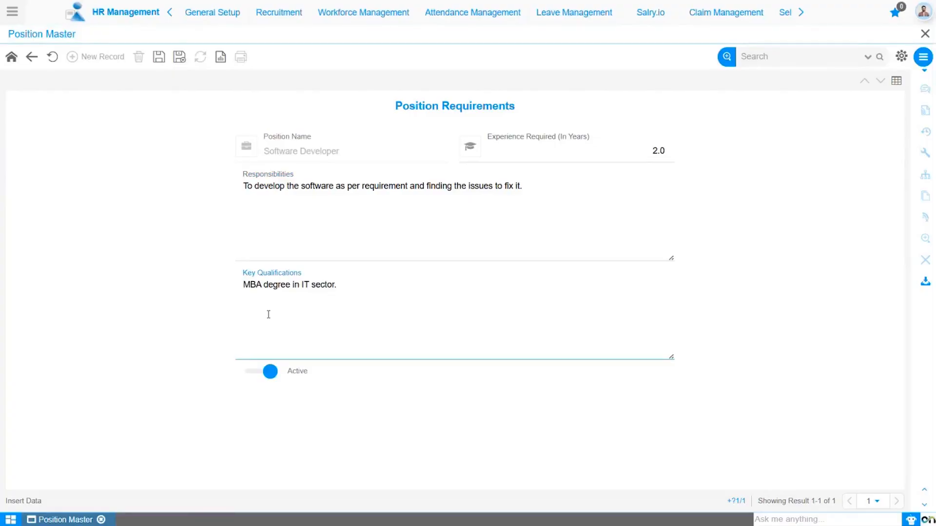
key(ctrl+s)
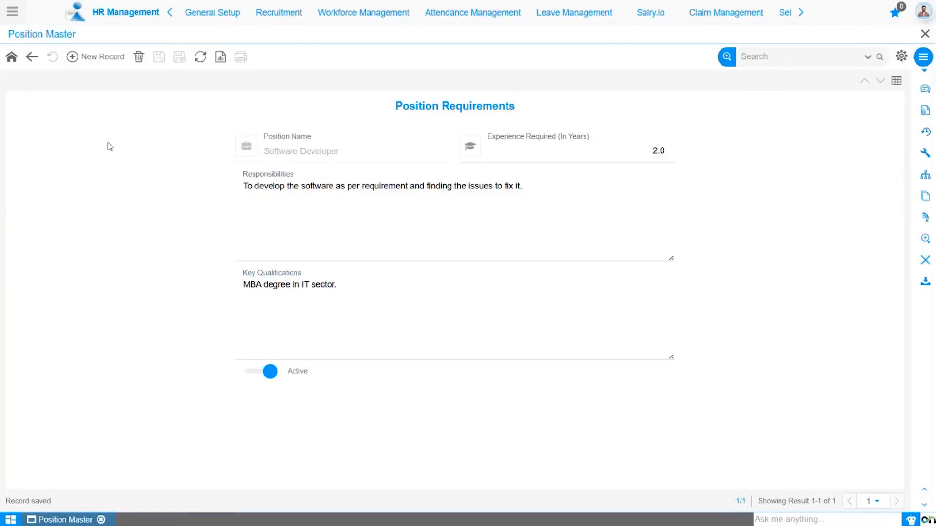
Step: Return to the position, open its competencies, and choose Accountability & Reliability as the competence
click(32, 57)
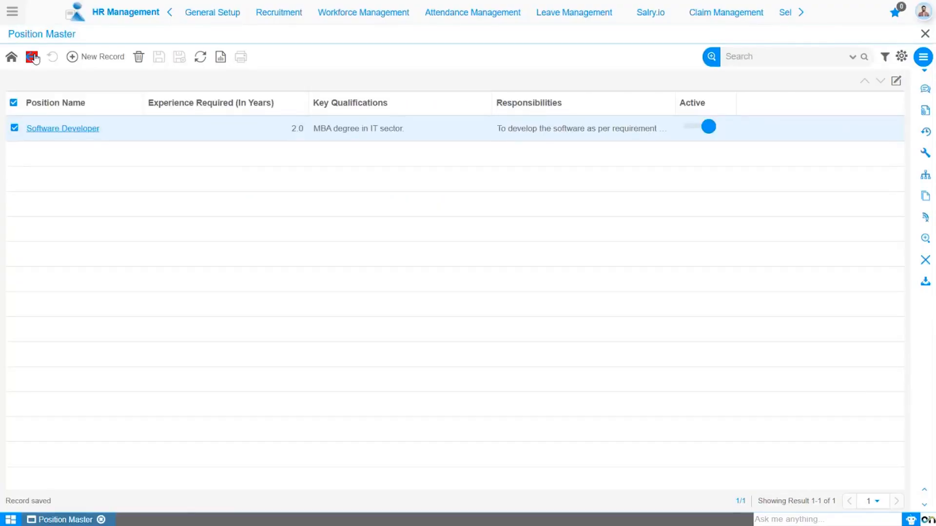
click(33, 56)
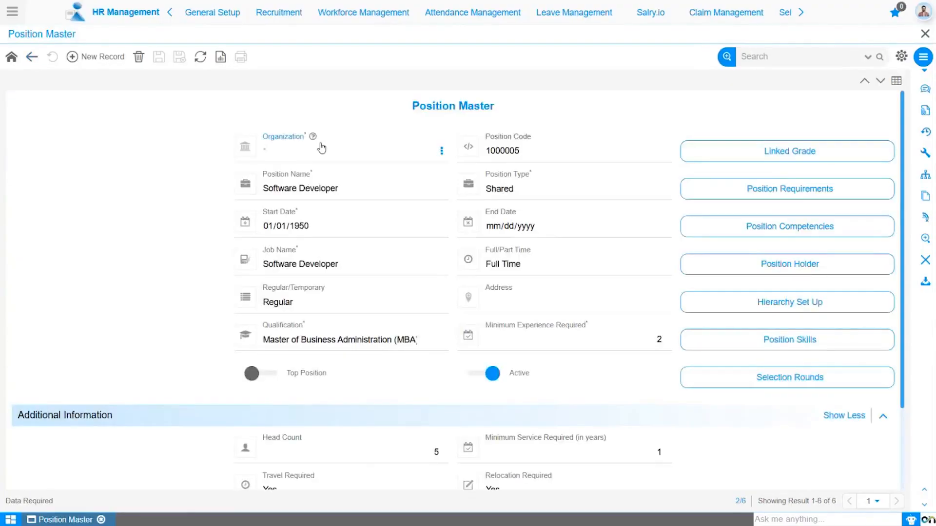
click(776, 228)
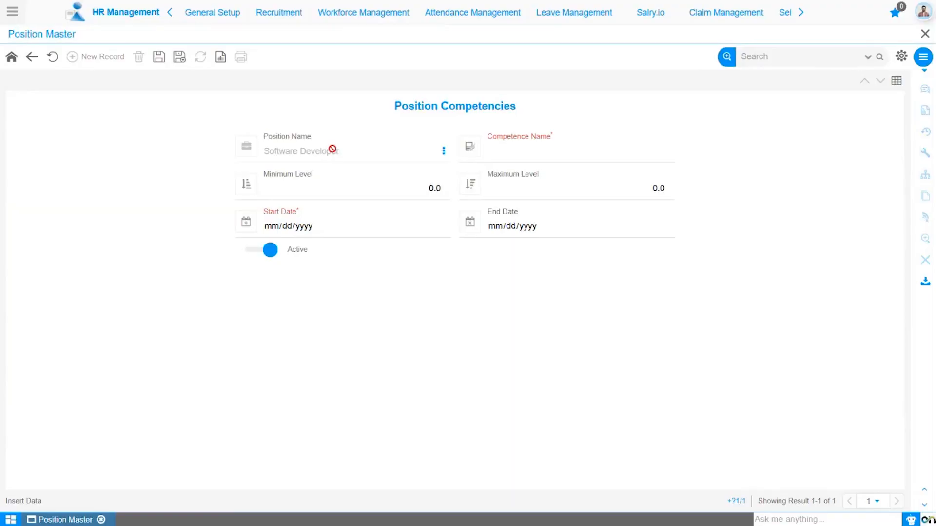
click(517, 152)
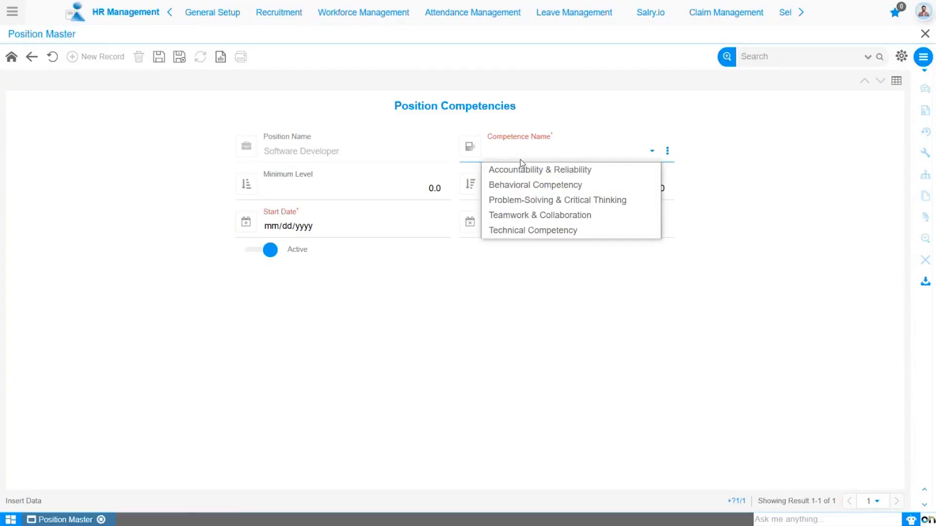
click(521, 171)
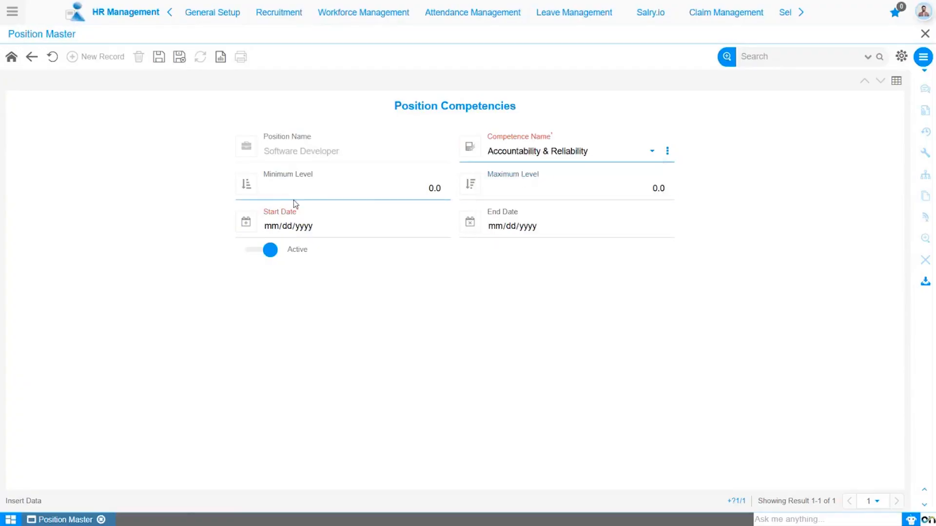
Step: Set the competency's minimum level to 3 and maximum level to 5
click(433, 188)
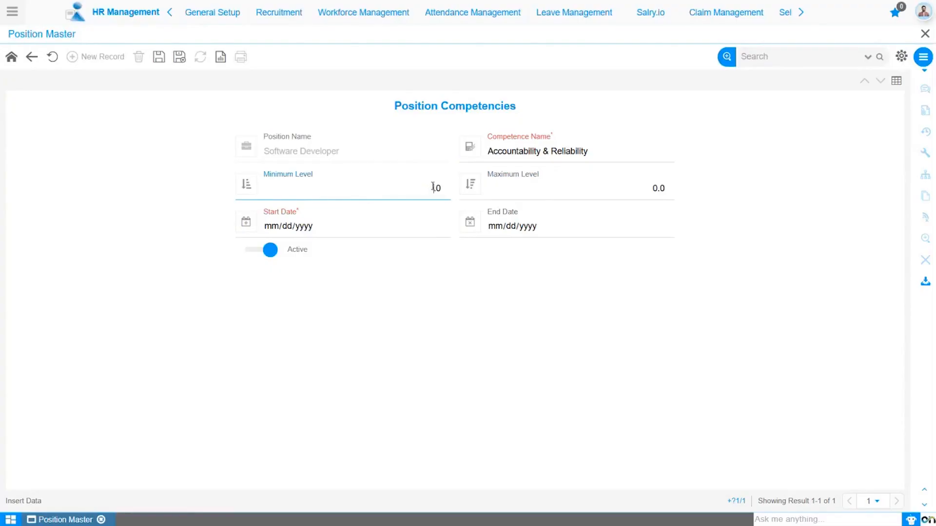
text(3)
click(656, 187)
text(5)
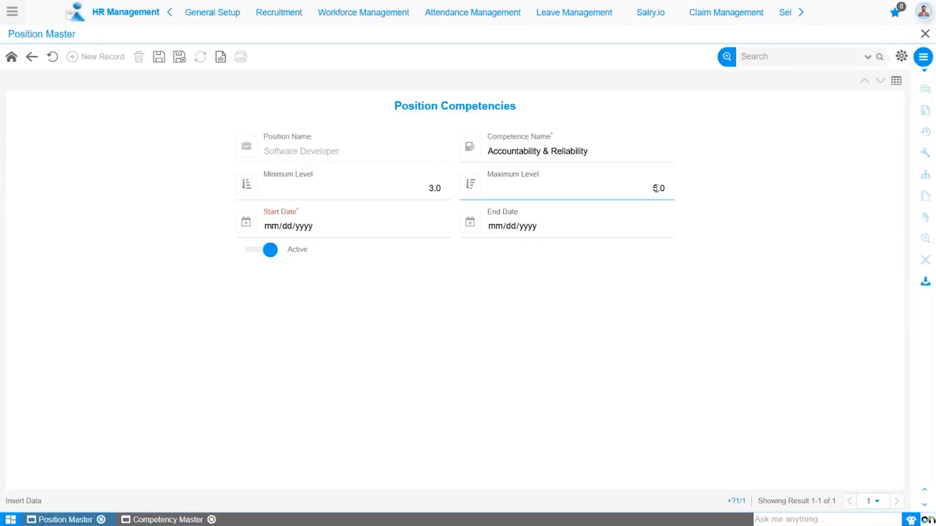
Step: Set the competency's start date to 01/01/1950 and save it
click(284, 238)
click(271, 227)
text(01011950)
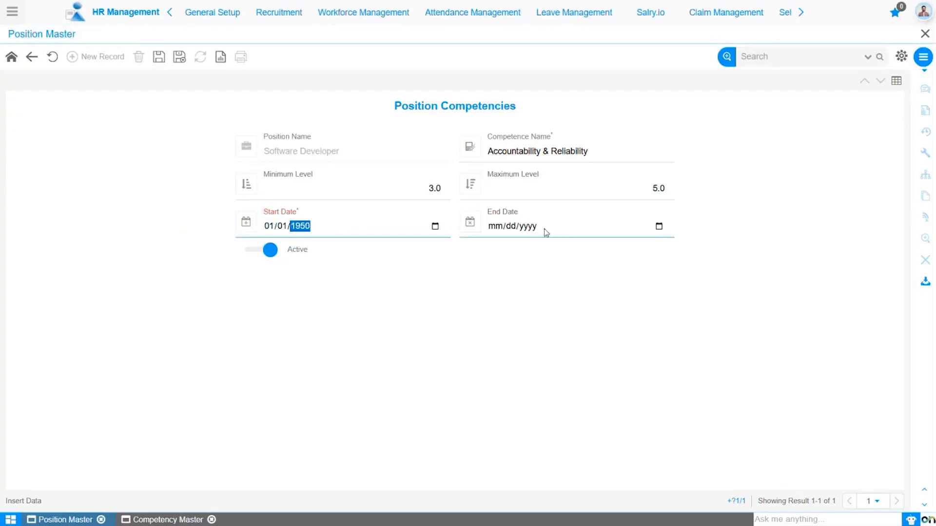
click(559, 225)
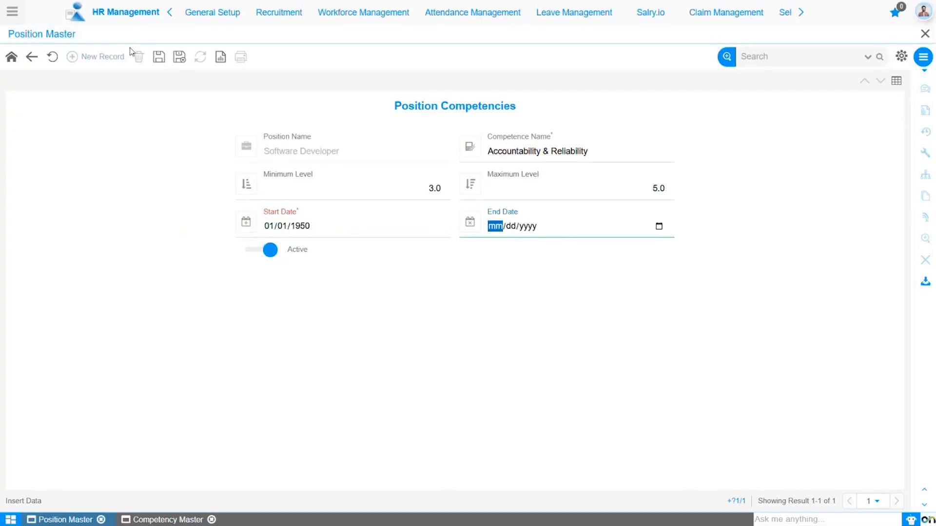
click(158, 57)
Step: Return to the Software Developer position and view its position holders
click(32, 57)
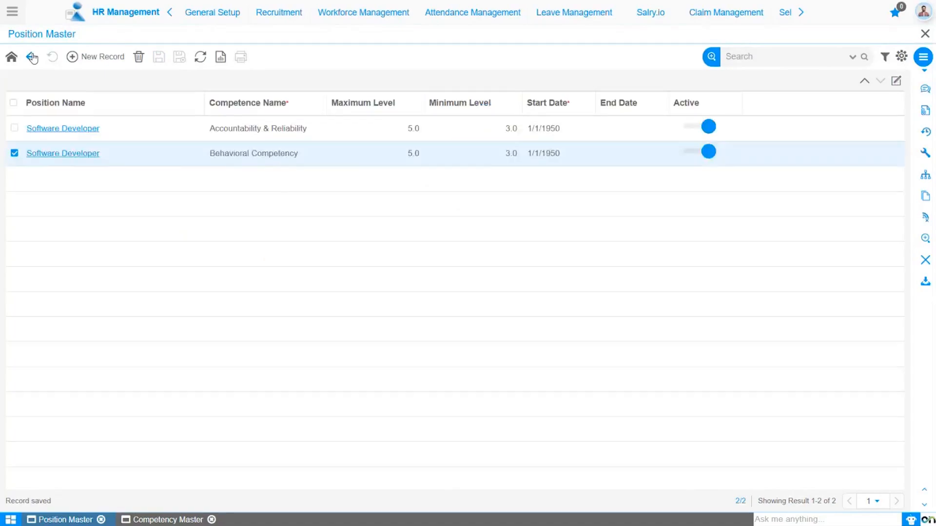
click(32, 57)
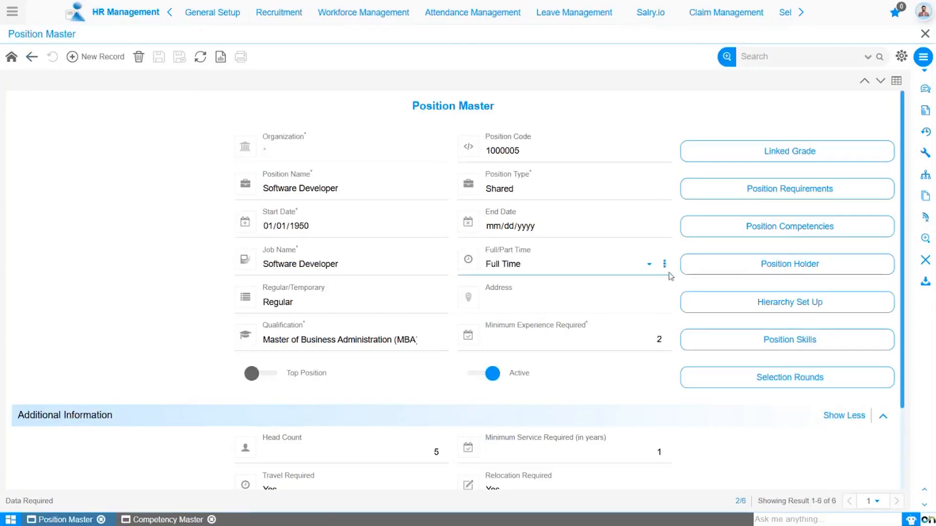
click(743, 270)
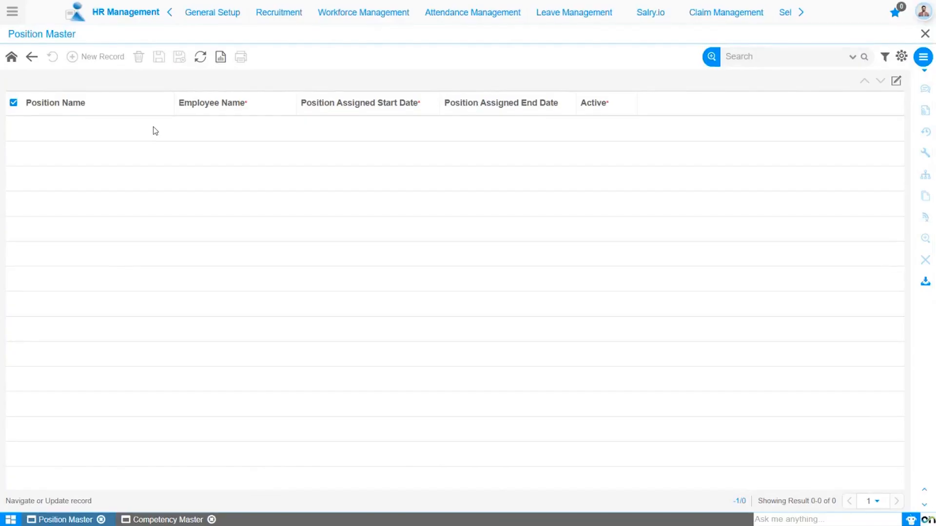
Step: Open the hierarchy setup, set the position to report to IT Manager with reporting type Final, and save
click(32, 57)
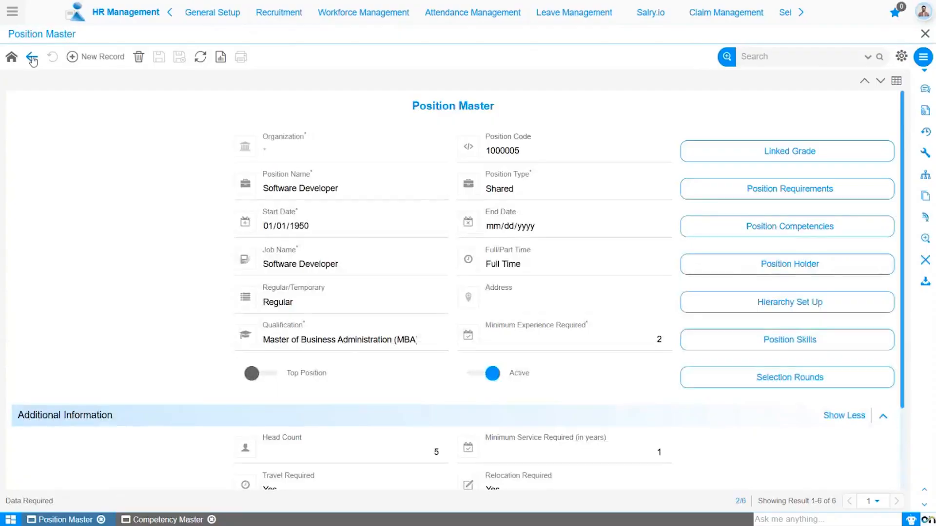
click(752, 308)
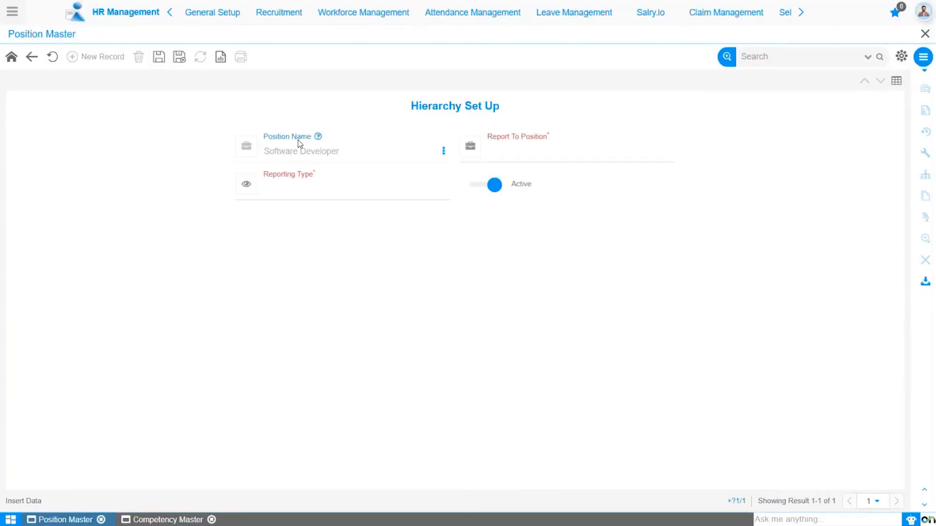
click(545, 153)
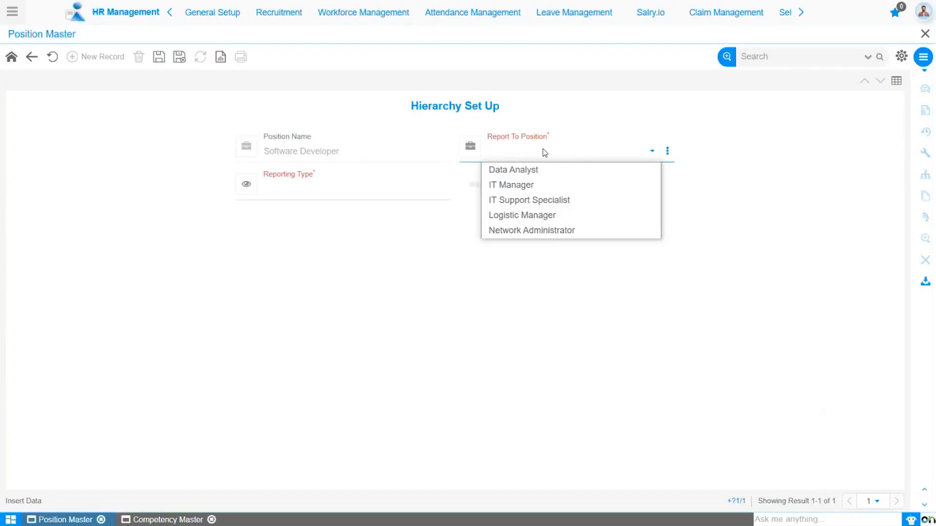
click(540, 183)
click(340, 195)
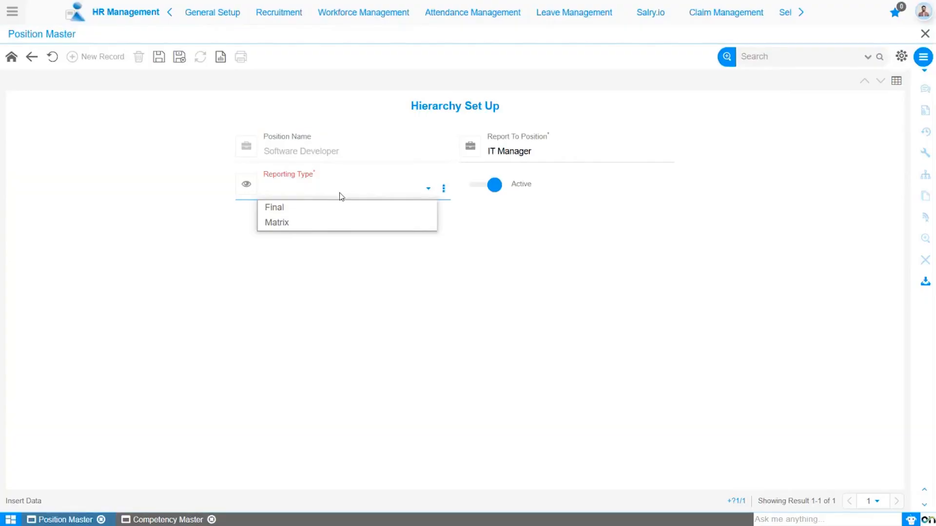
click(338, 205)
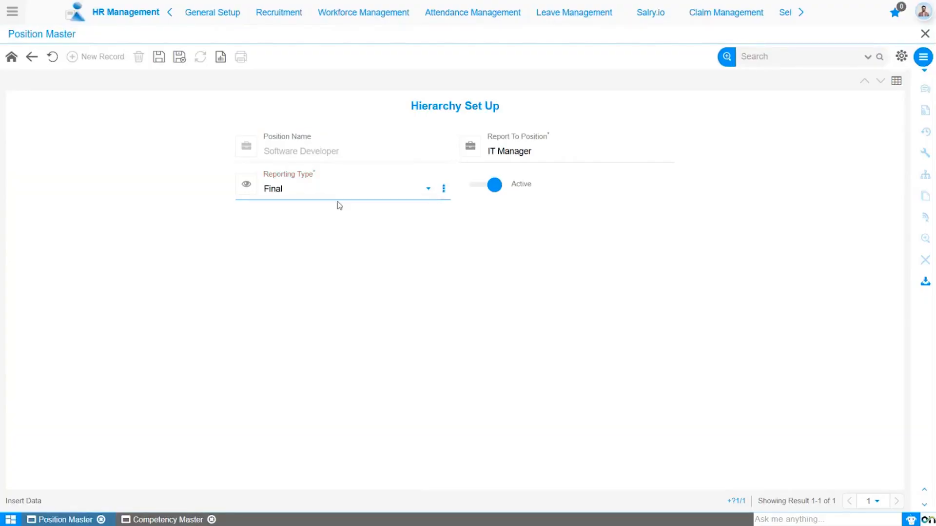
click(158, 58)
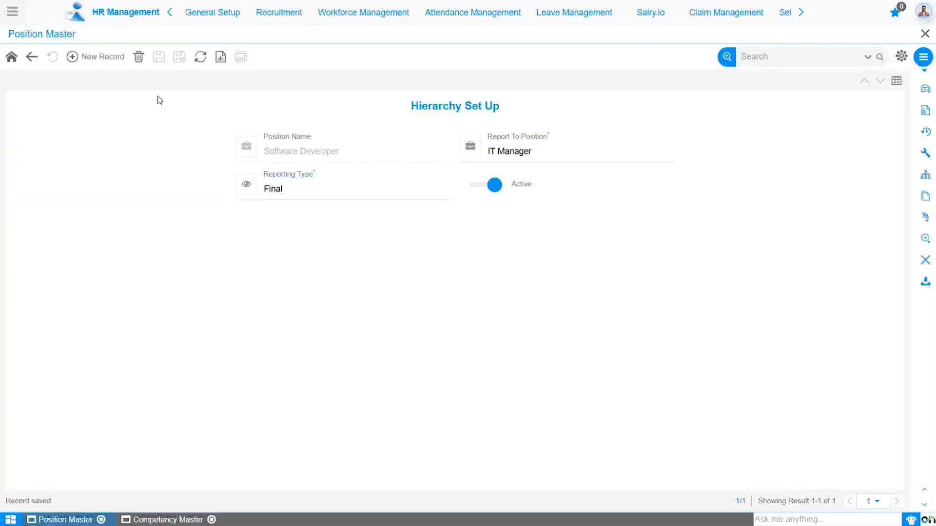
Step: Return to the position, open its skills, and save Active Listening as a position skill
click(34, 61)
click(33, 58)
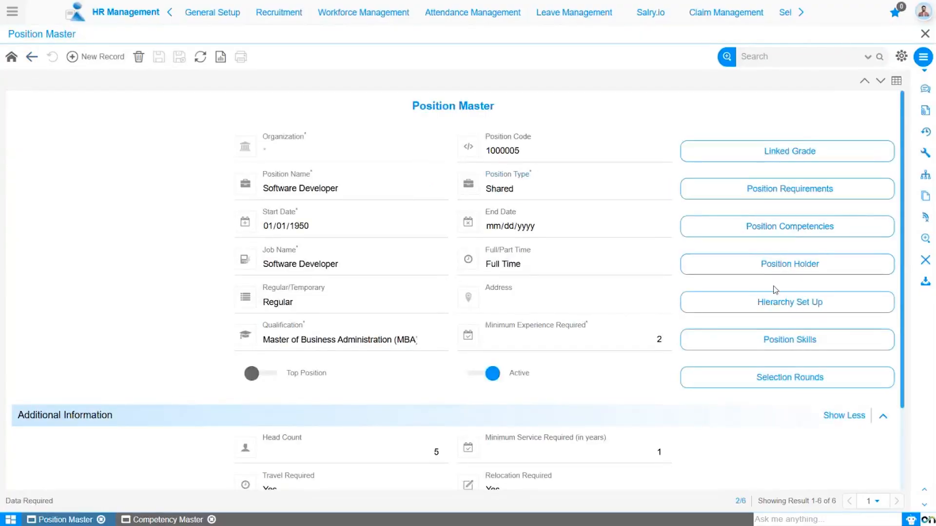
scroll(775, 289, down, 1)
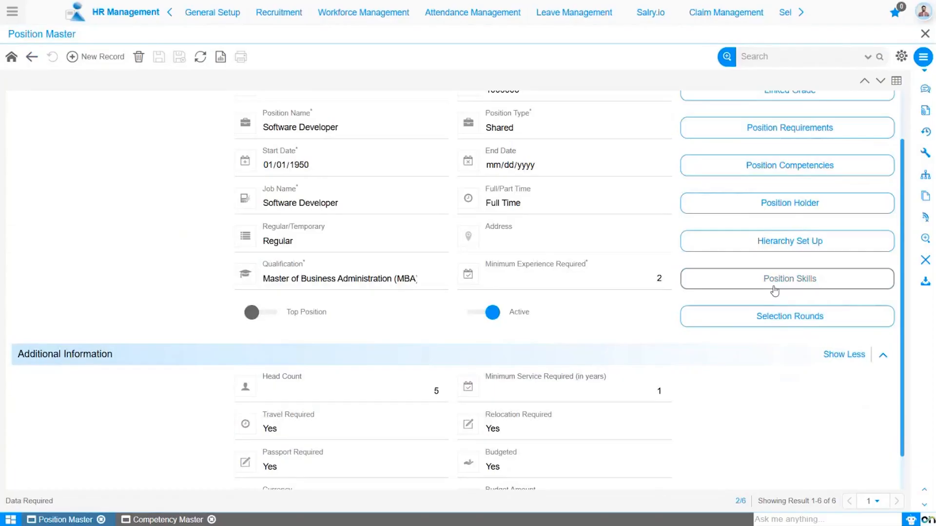
click(776, 287)
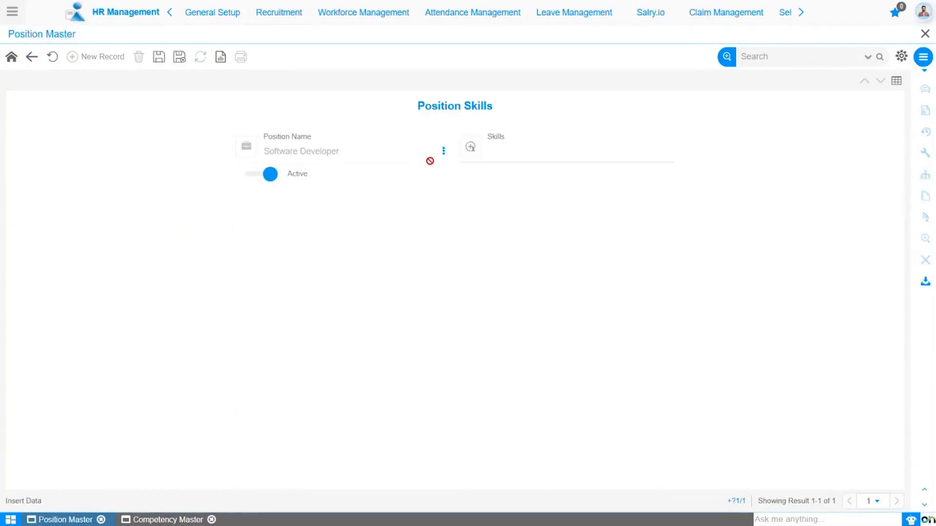
click(500, 157)
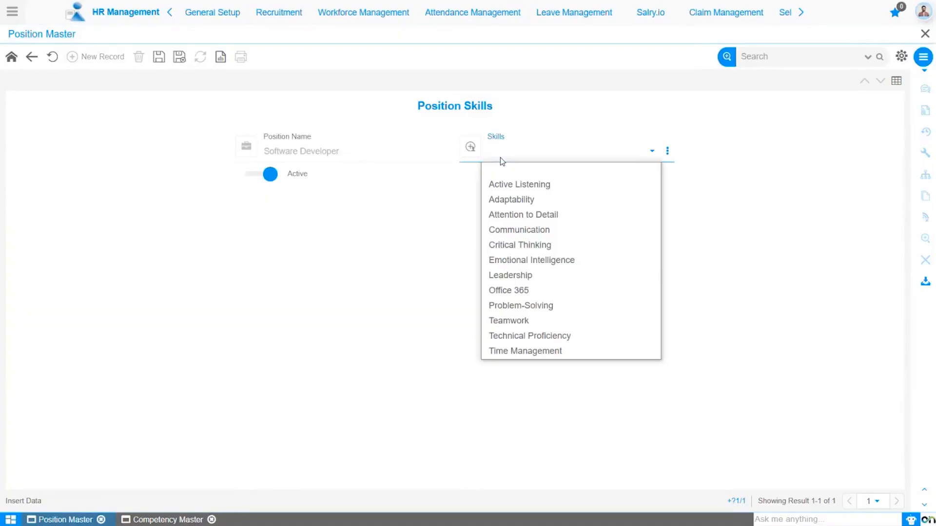
click(508, 184)
click(159, 58)
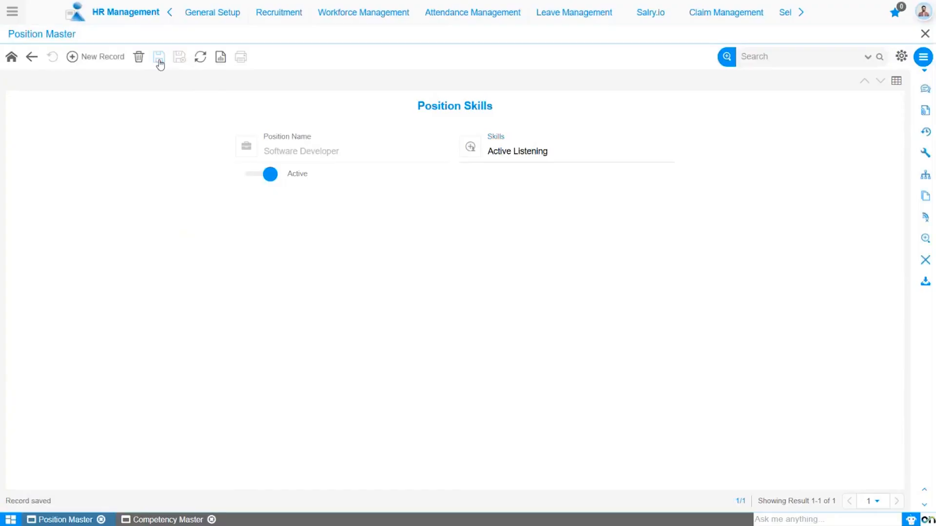
Step: Add a new skill record with Leadership and save it
click(105, 57)
click(513, 157)
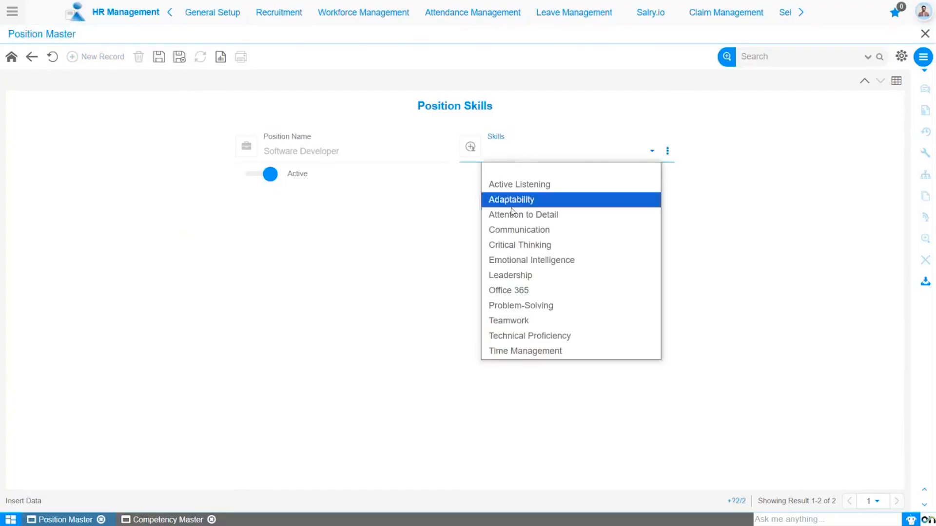
click(510, 274)
click(179, 58)
Step: Add and save Time Management as another skill, then return to the Software Developer position record
click(513, 155)
click(496, 310)
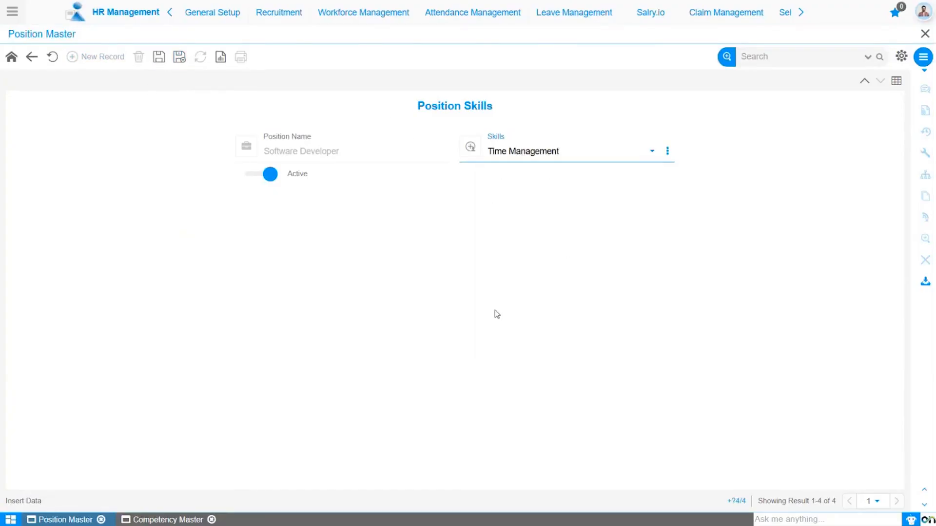
click(157, 59)
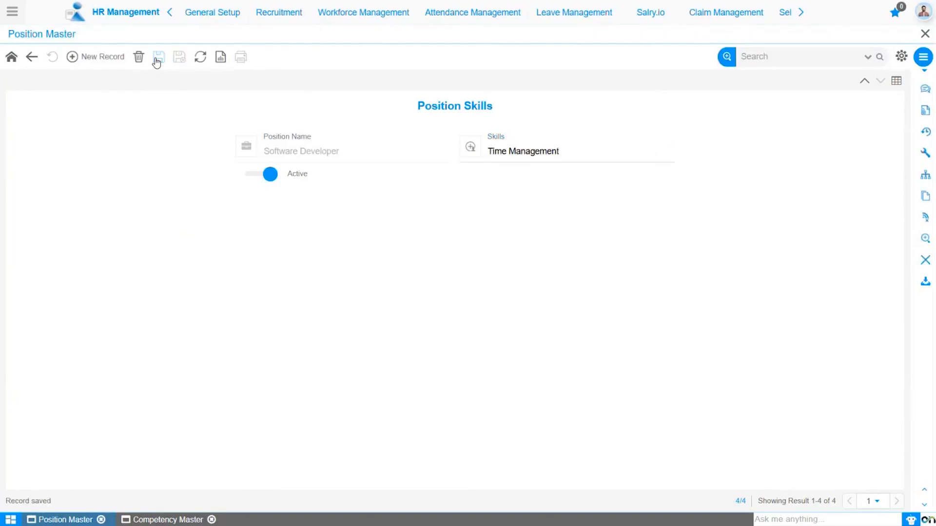
click(31, 61)
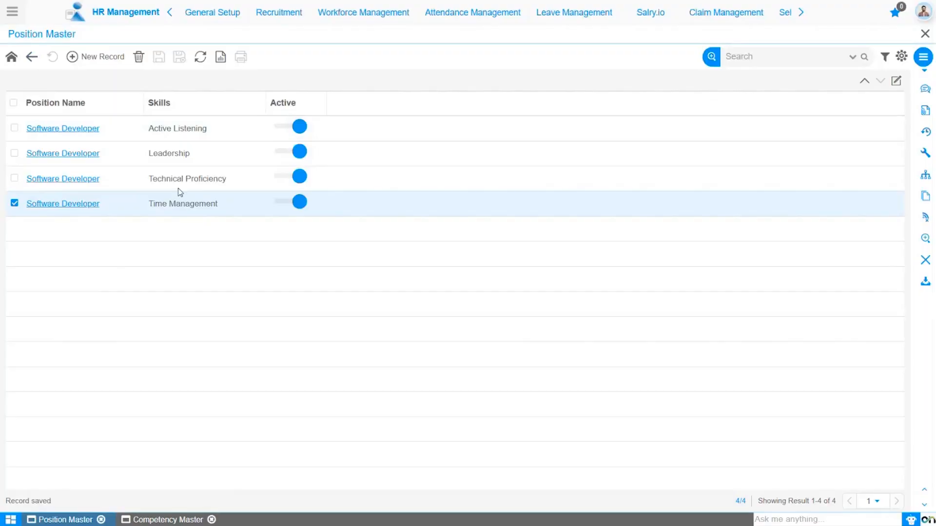
click(31, 57)
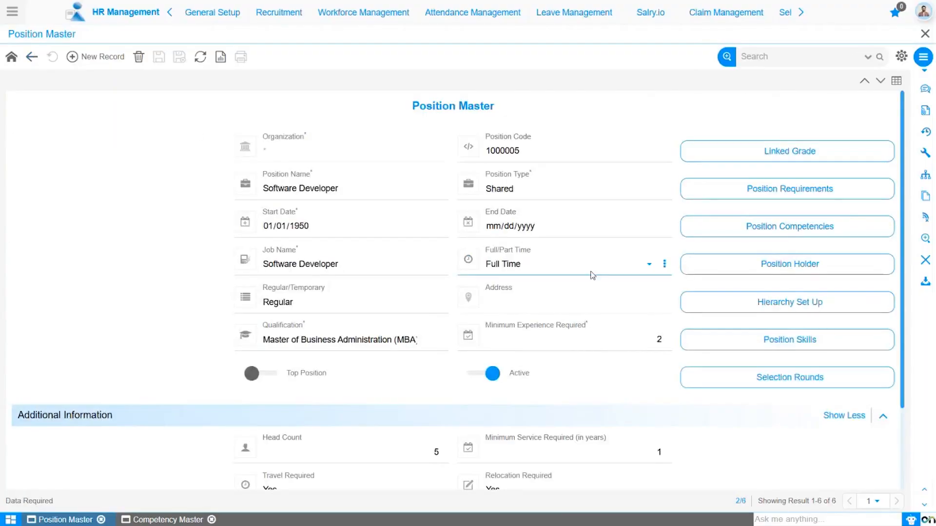
Step: Open the position's selection rounds and save an Interview Round with the Standard Interview Panel as interviewer team
click(792, 378)
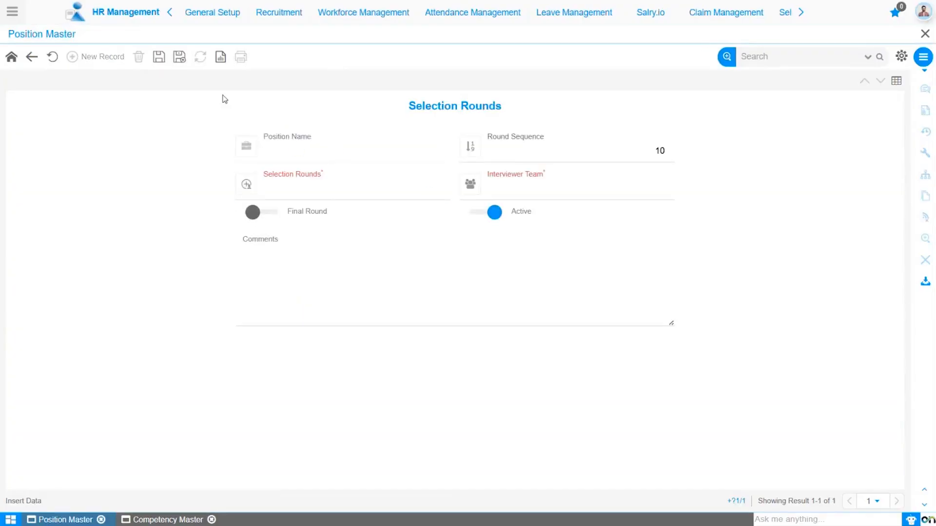
click(544, 151)
click(327, 195)
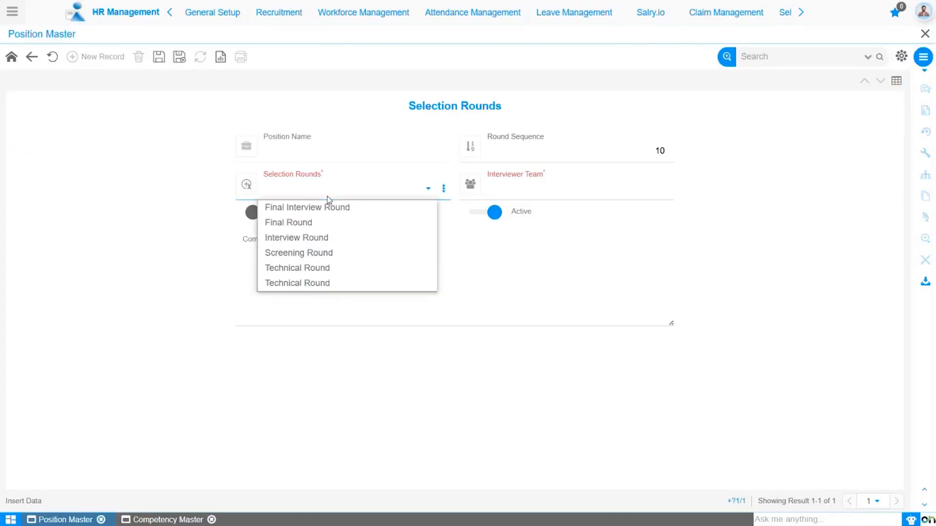
click(326, 239)
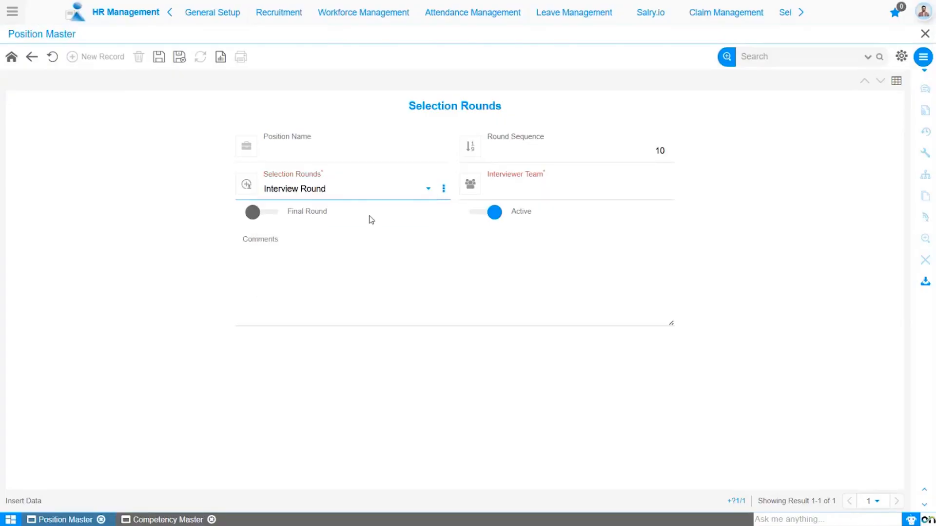
click(525, 188)
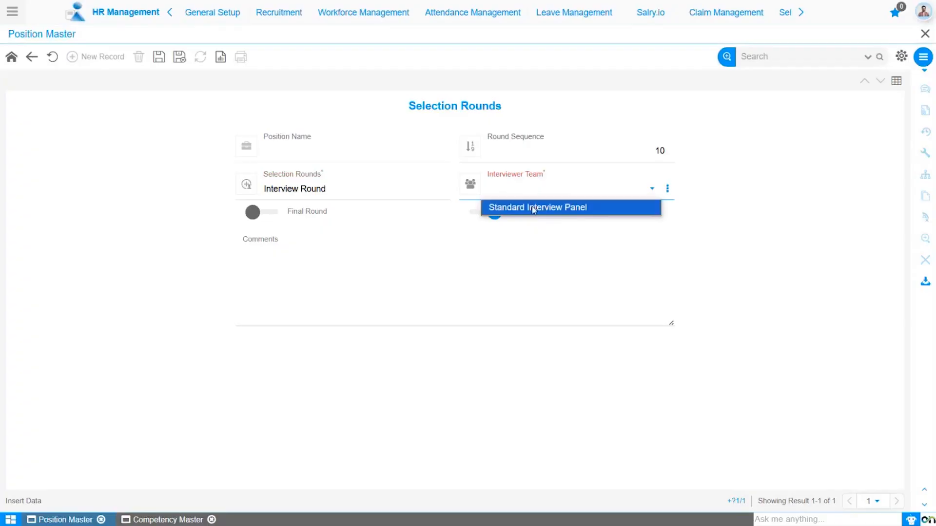
click(533, 209)
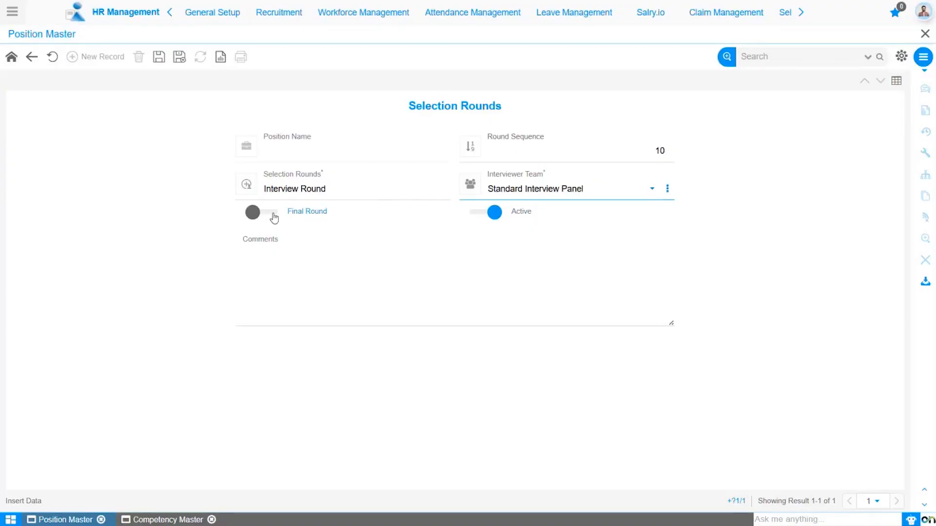
click(159, 58)
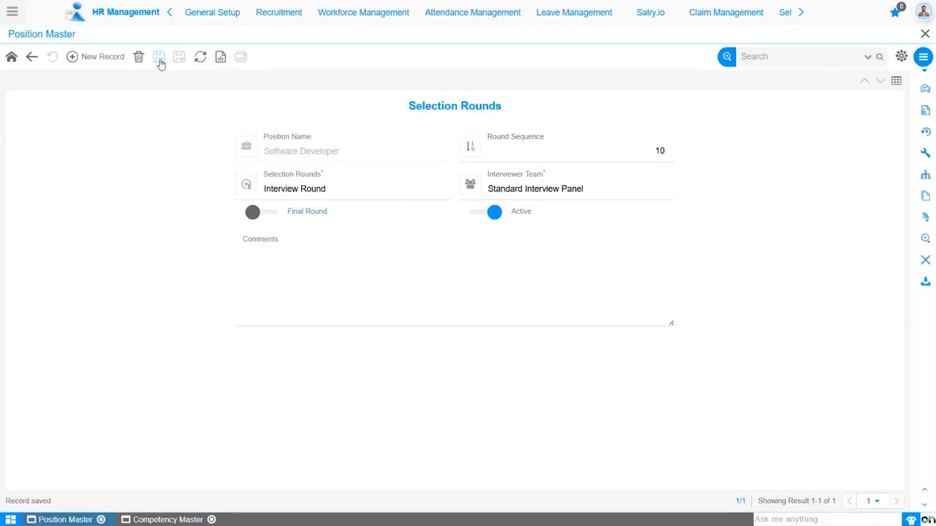
Step: Add a second selection round, Technical Round with Standard Interview Panel, mark it as the final round, and save
click(98, 57)
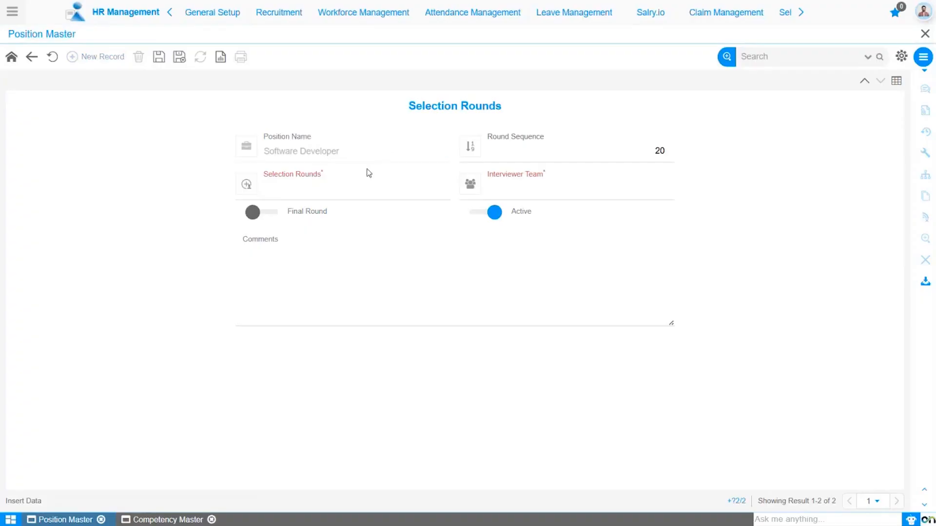
click(359, 189)
click(338, 268)
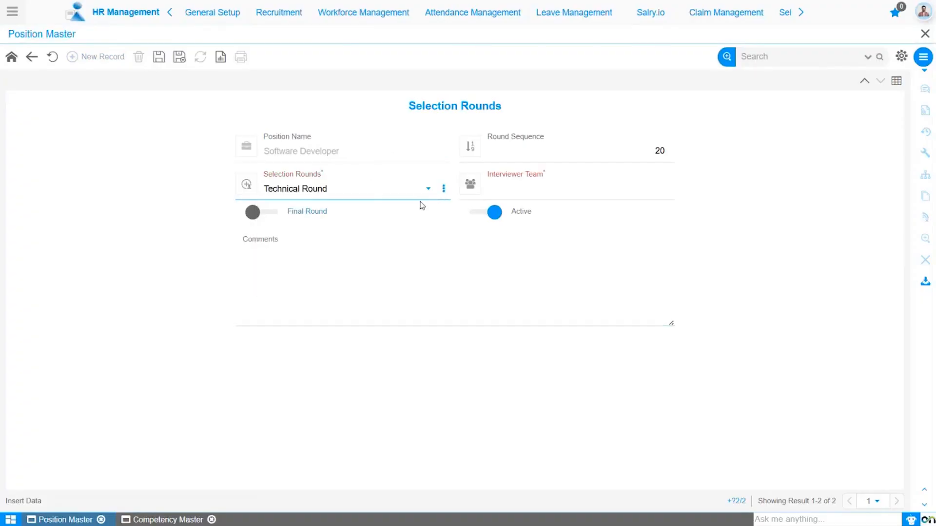
click(522, 200)
click(523, 207)
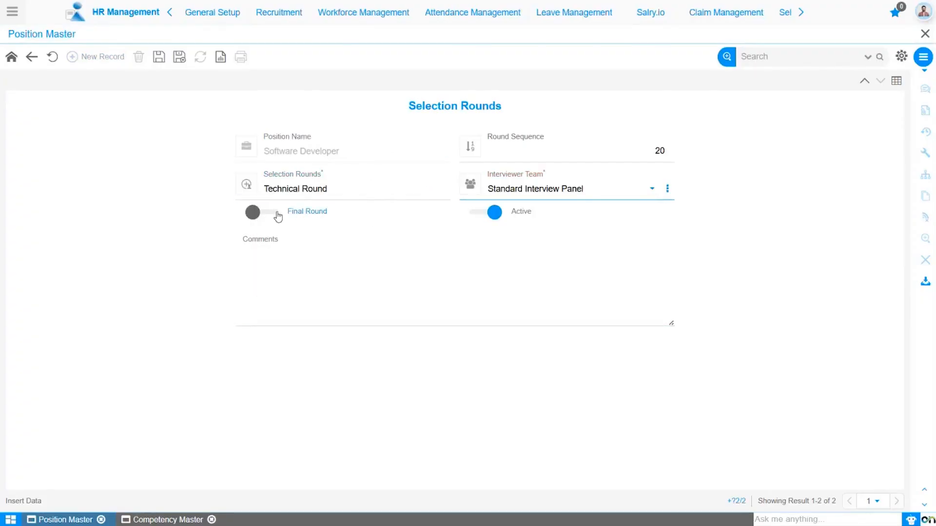
click(278, 216)
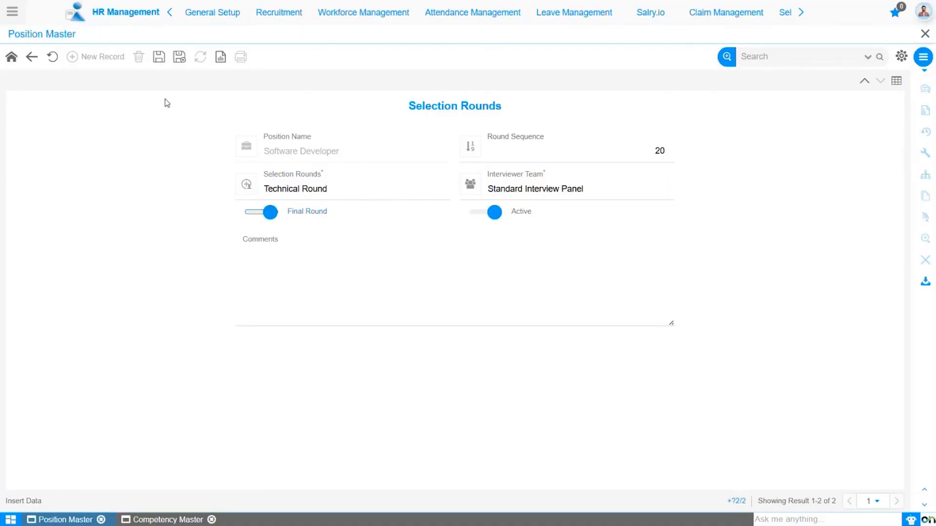
click(159, 58)
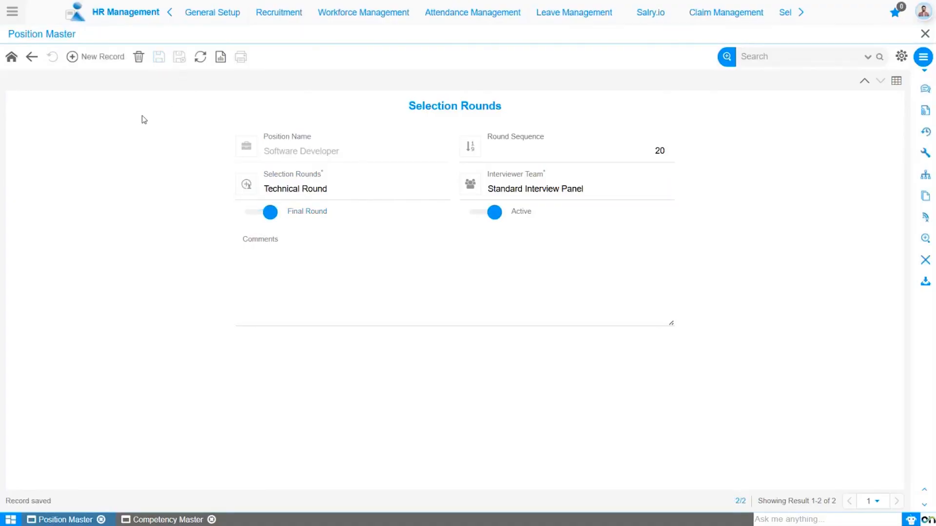